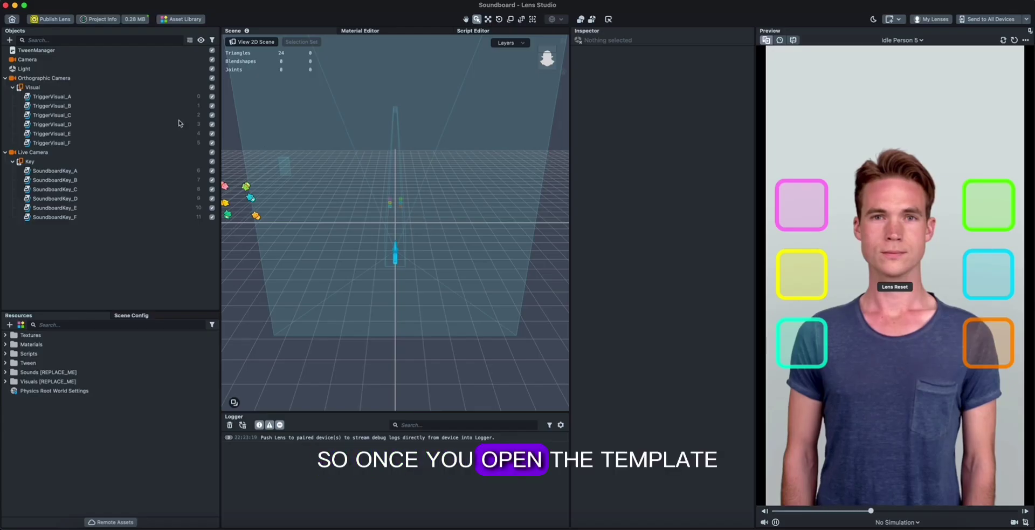
Examine the Visual group and each of its trigger visuals, from TriggerVisual_A through TriggerVisual_F
click(89, 86)
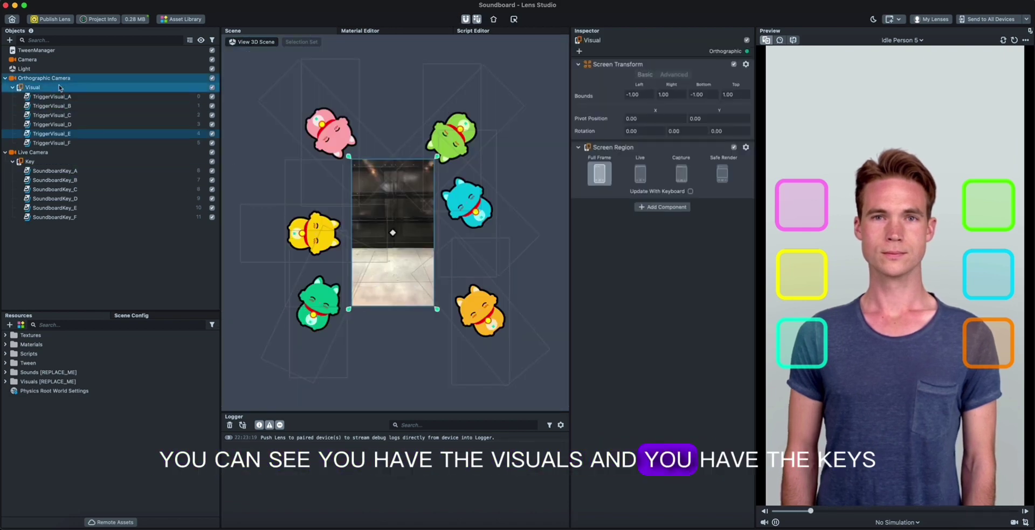
click(85, 96)
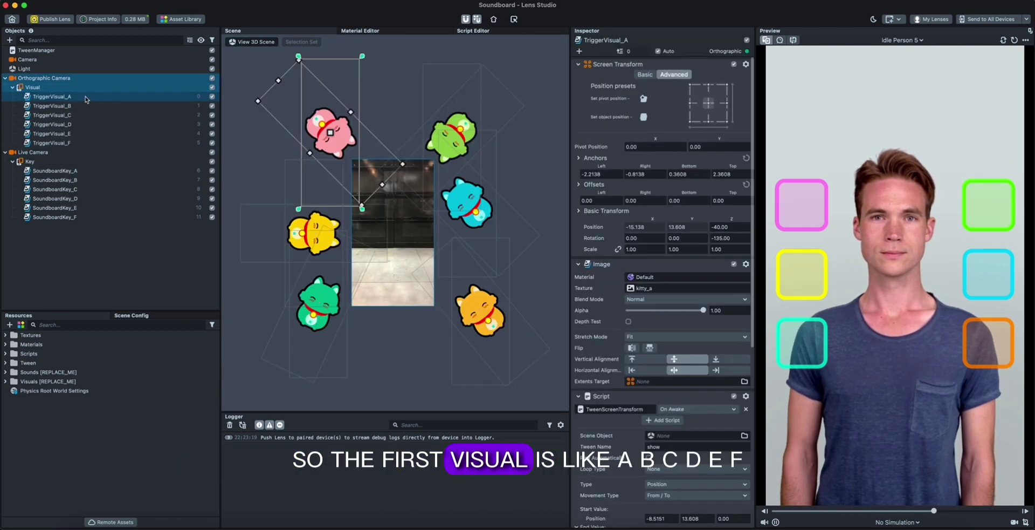
key(Down)
key(Down)
key(Down)
key(Down)
key(Down)
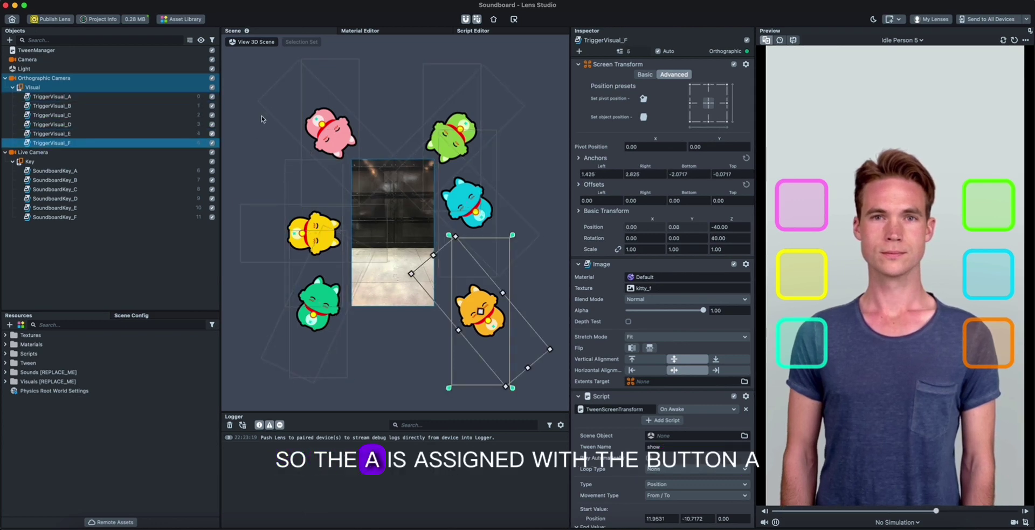
Compare trigger visuals B and C with soundboard keys A, B and C to see which visual each key triggers
click(116, 172)
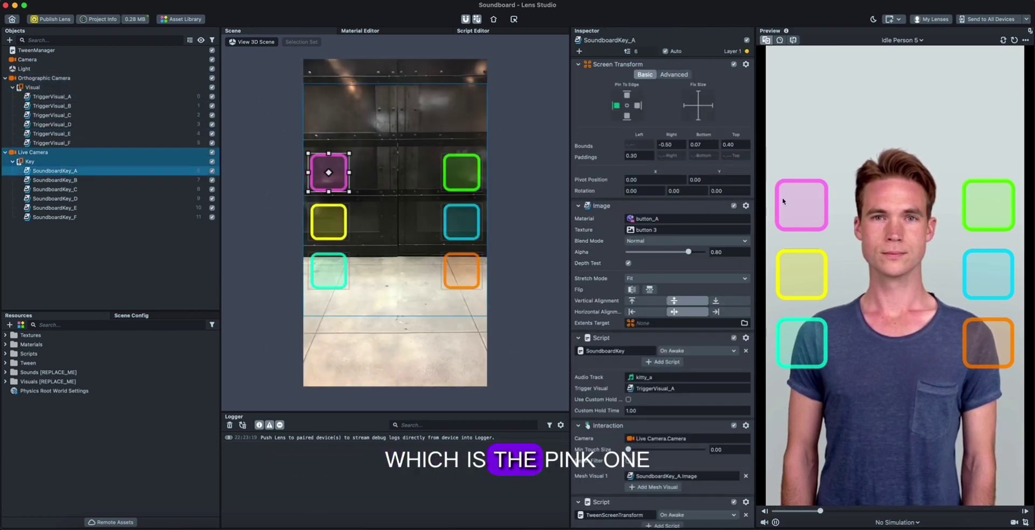
click(104, 107)
click(114, 180)
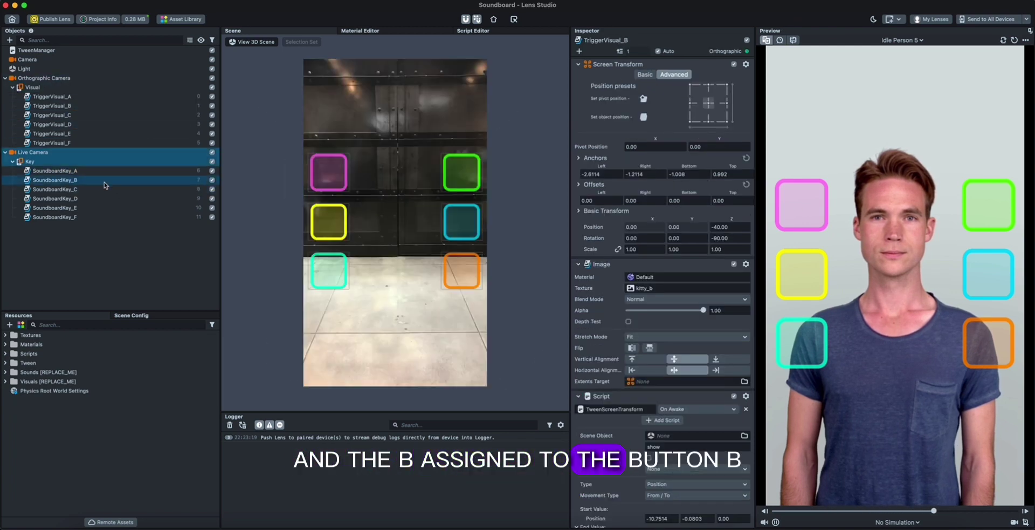
click(81, 115)
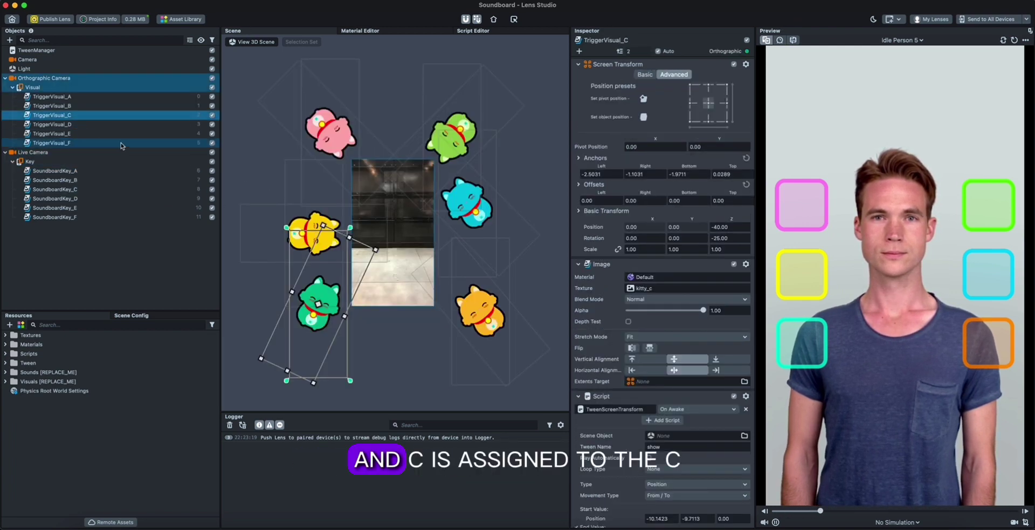
click(111, 189)
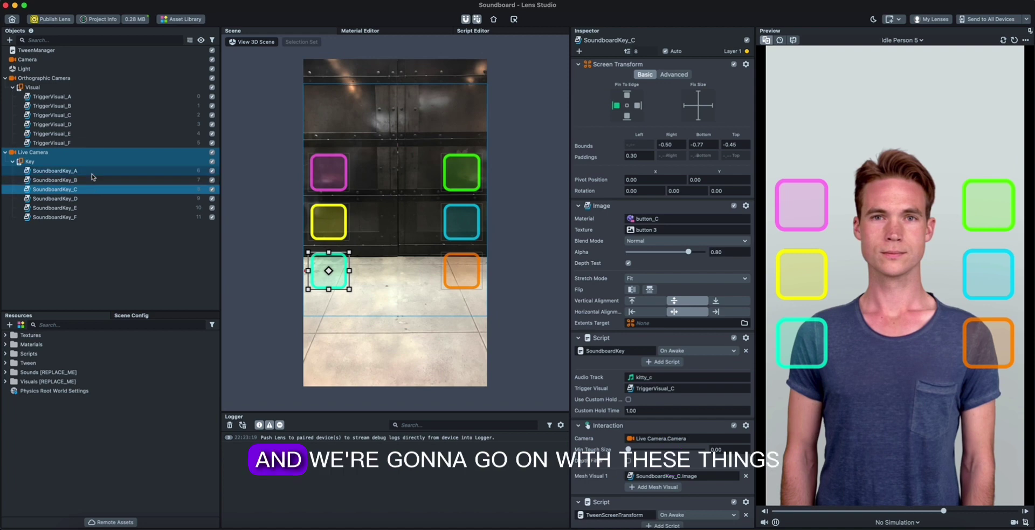
click(98, 234)
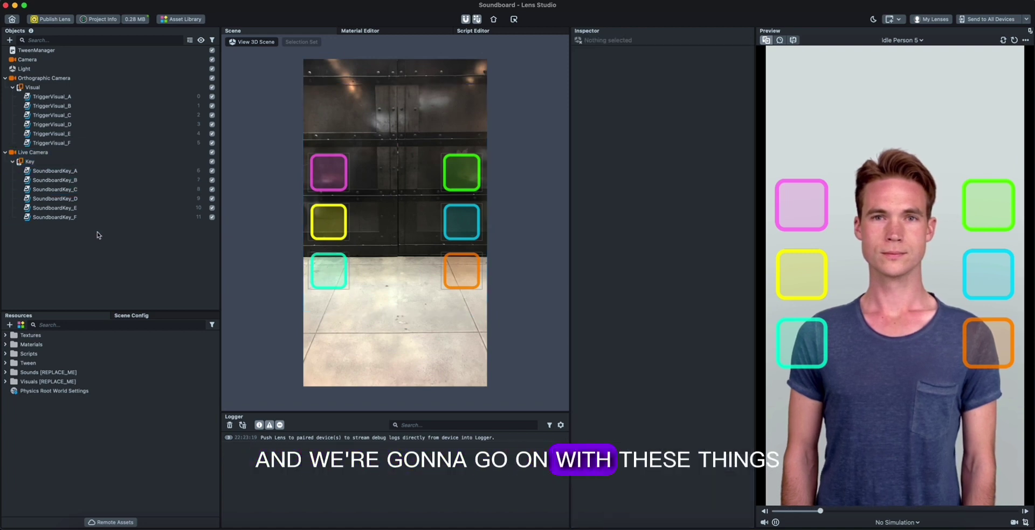
click(81, 170)
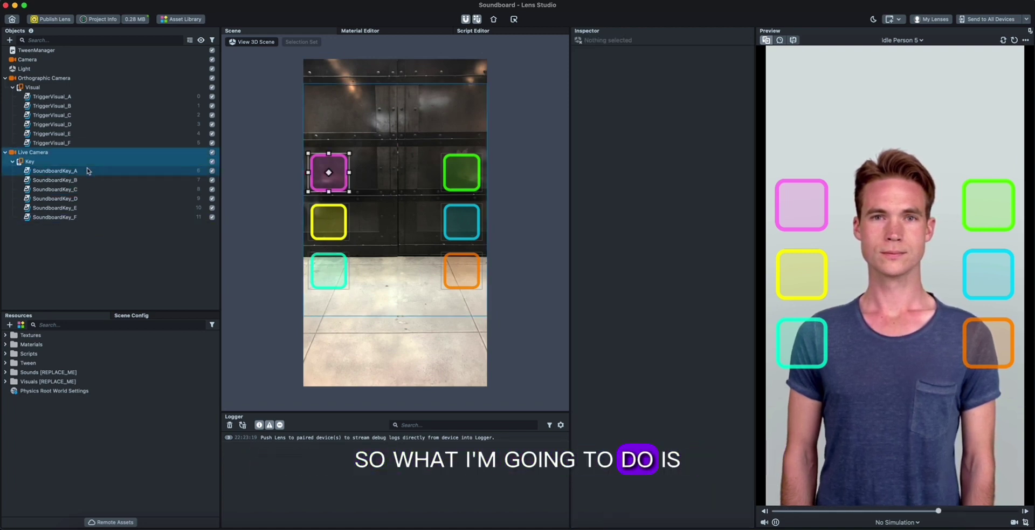
Test the pink and green soundboard buttons in the lens preview, and clear the object selection
click(802, 206)
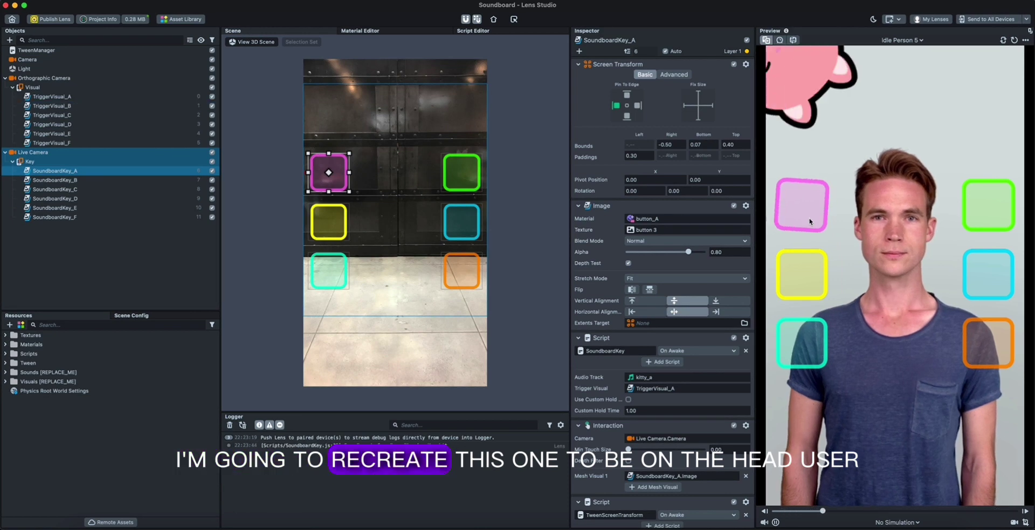
click(999, 203)
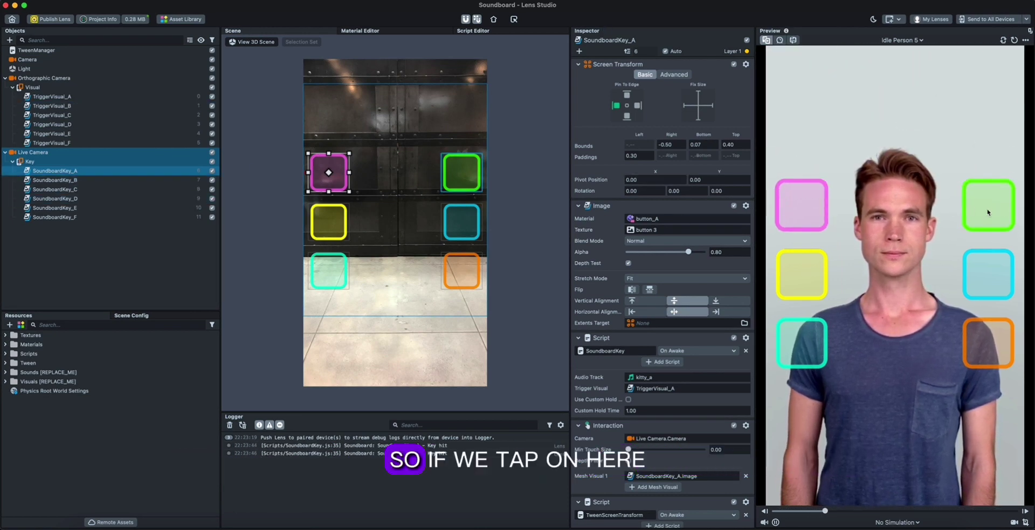
click(986, 203)
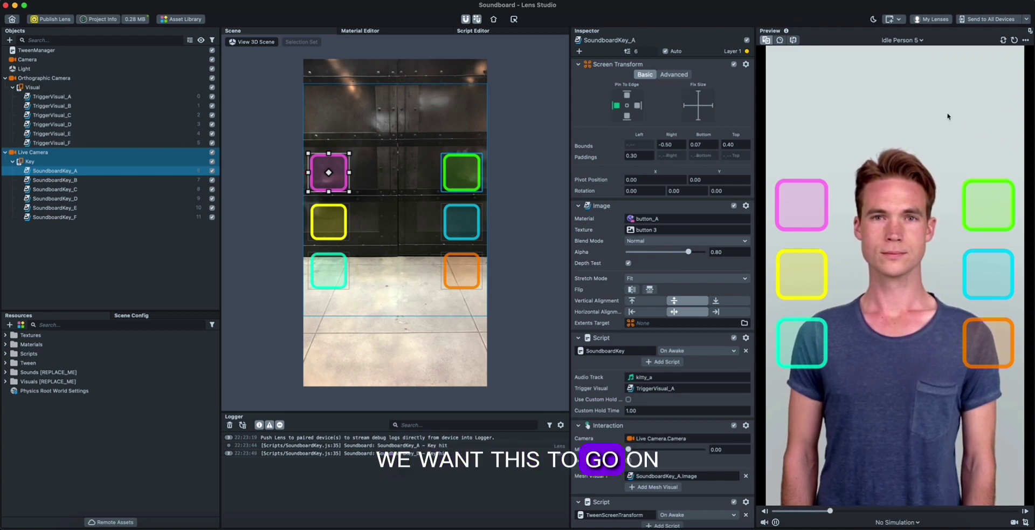
click(132, 222)
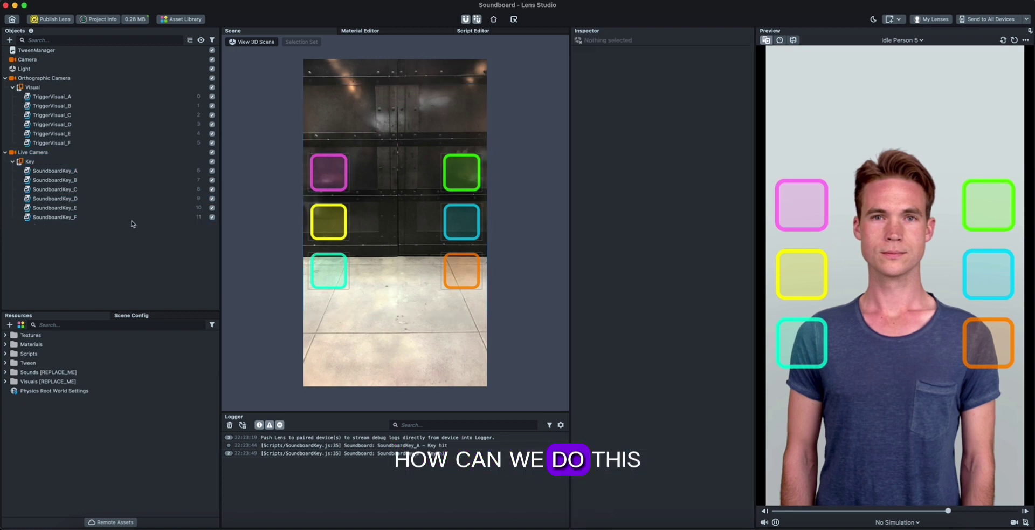
Add a Head Binding object to the scene
click(9, 40)
text(head)
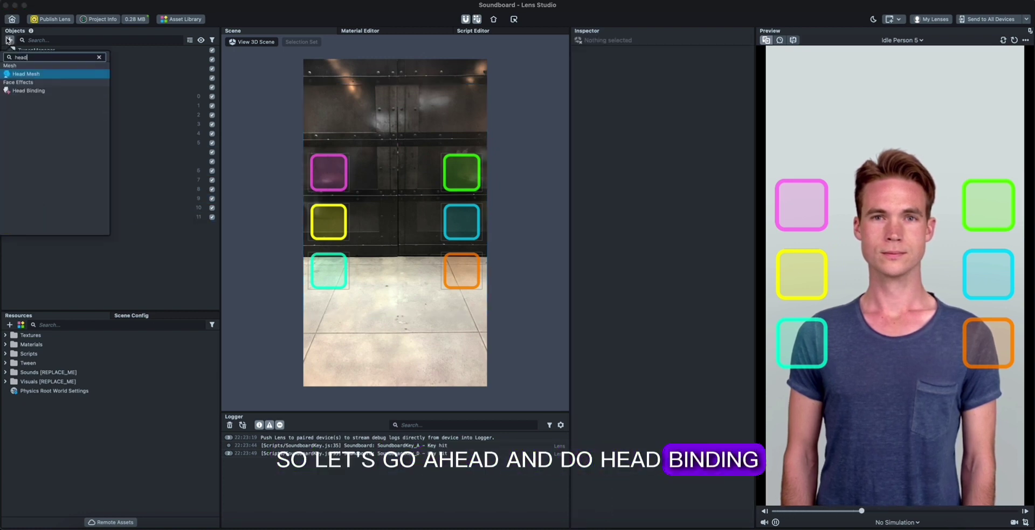
key(Down)
key(Return)
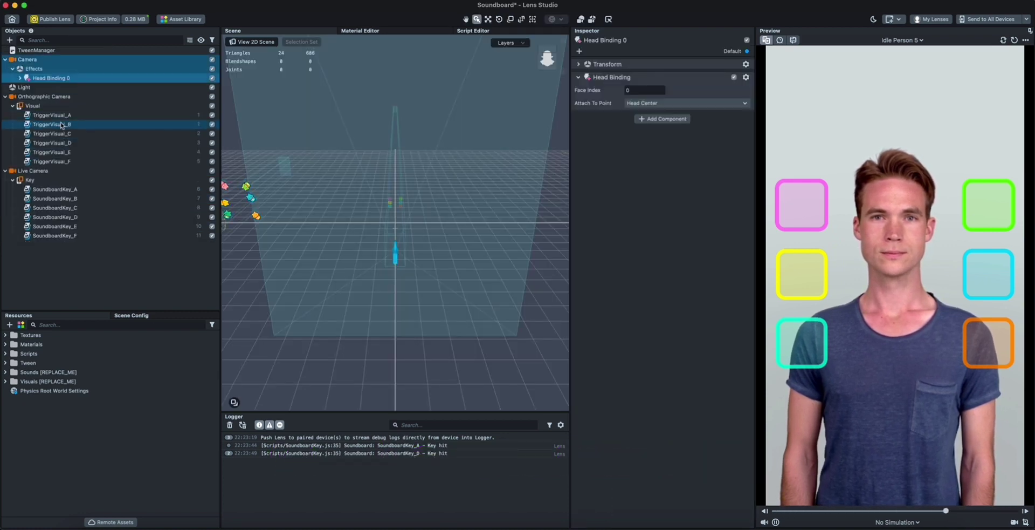
Add an Image Object under the head binding
click(10, 40)
text(image)
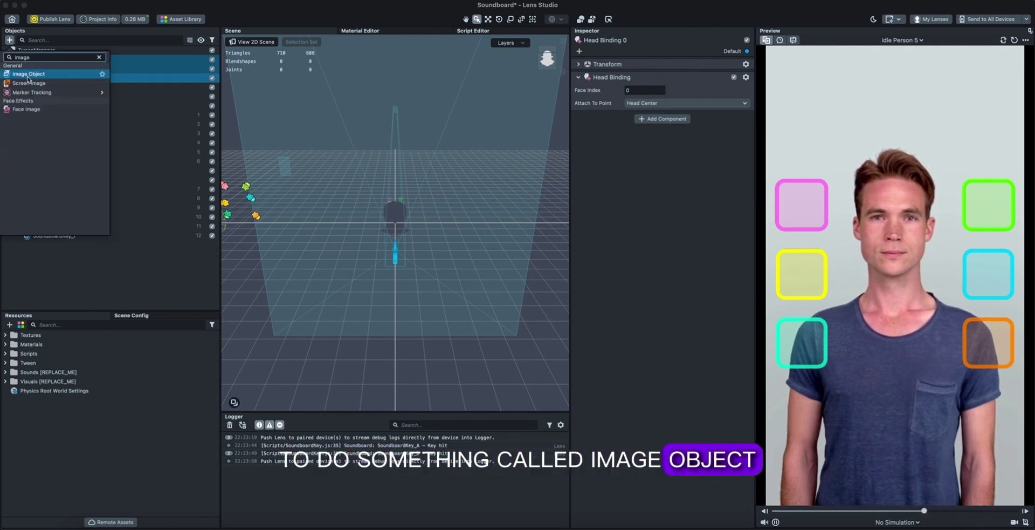
key(Return)
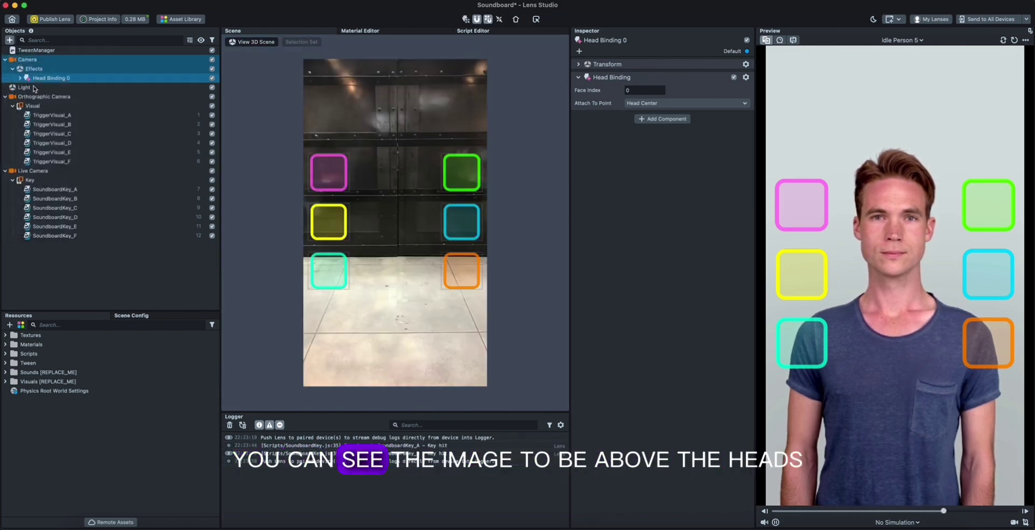
click(62, 96)
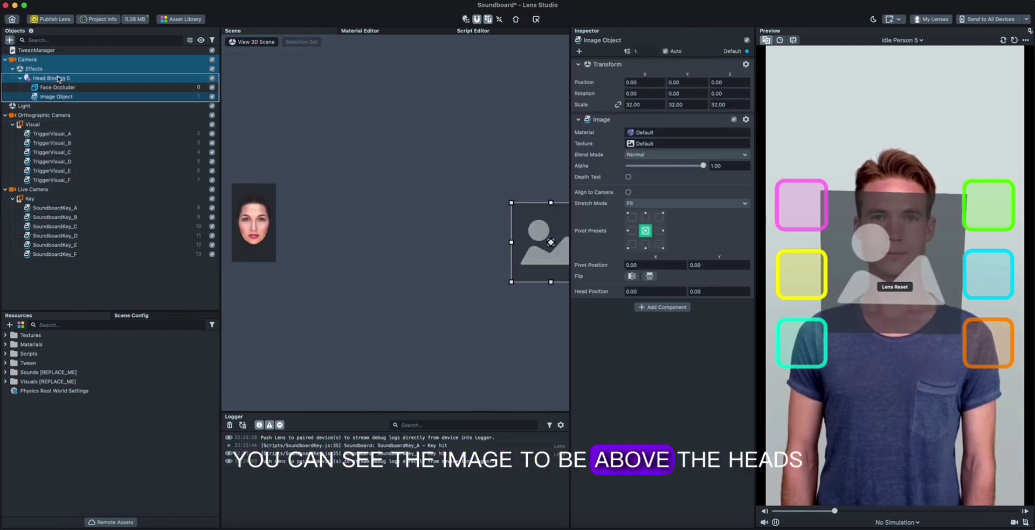
click(105, 86)
click(102, 95)
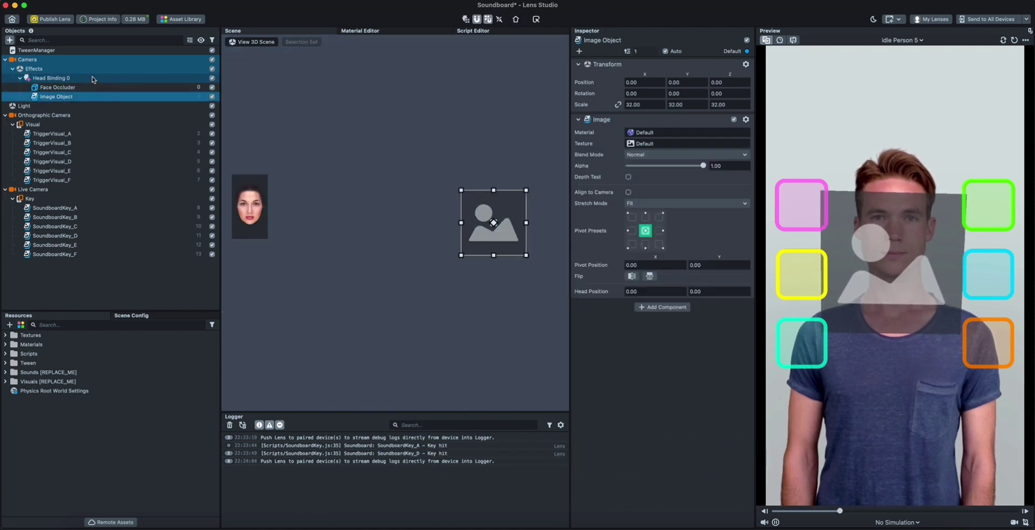
Set the head binding's attachment point to Forehead
click(92, 77)
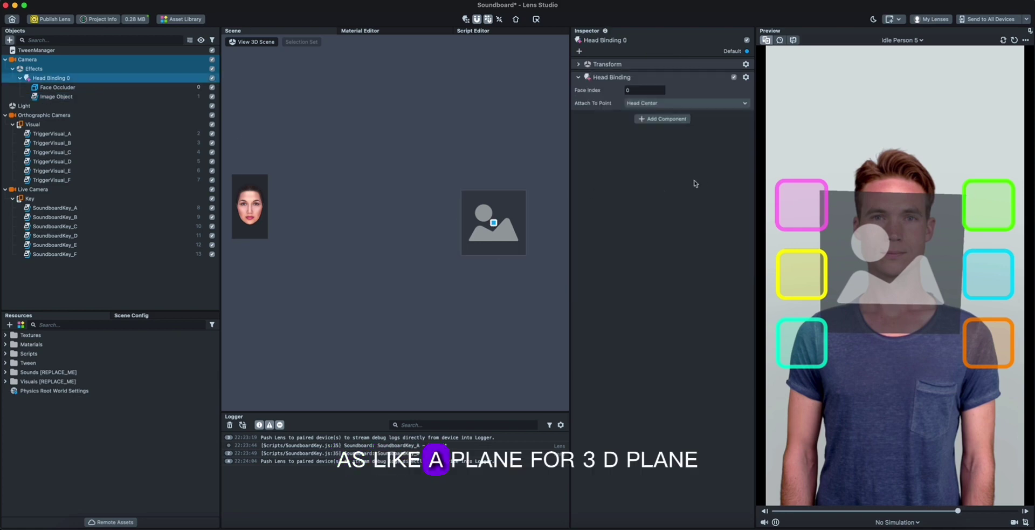
click(658, 104)
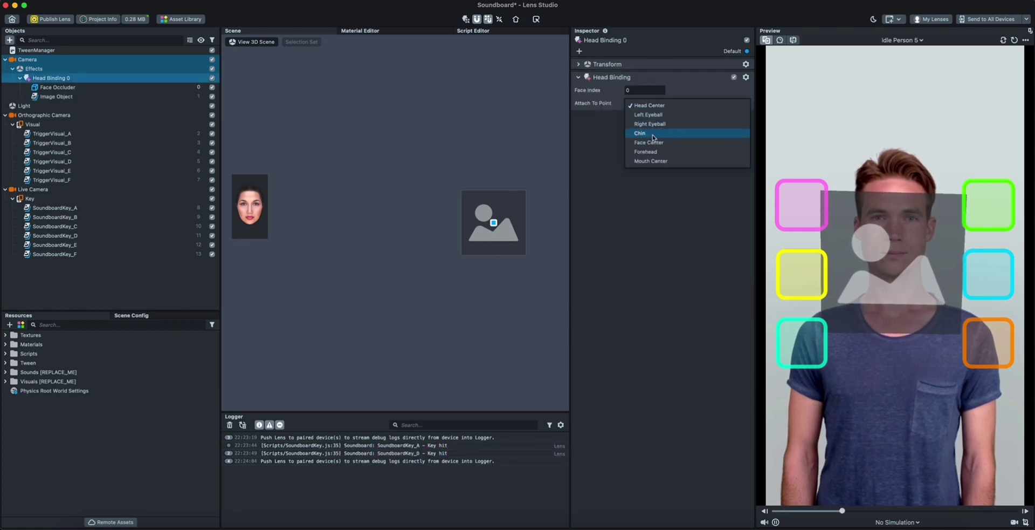
click(666, 152)
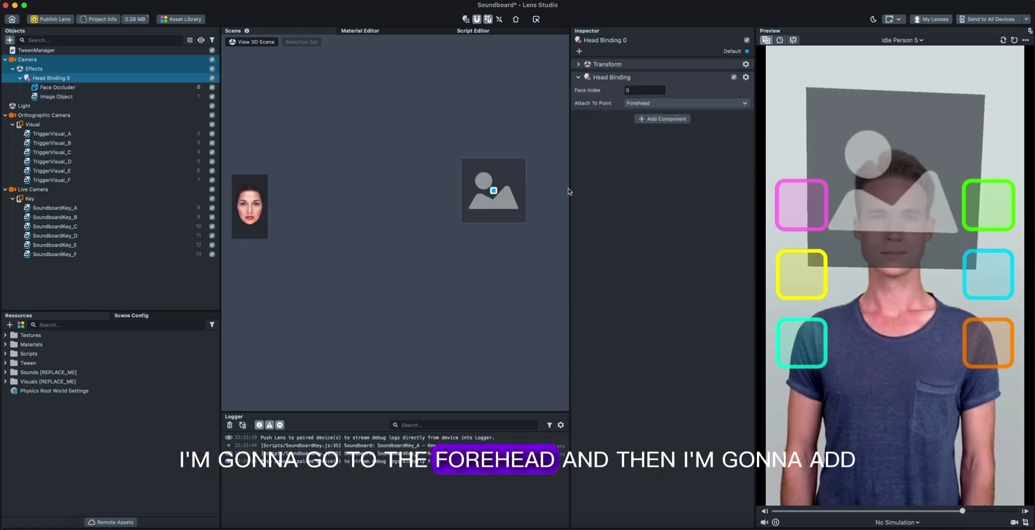
Rename the image object under the head binding as CAT_A
click(115, 95)
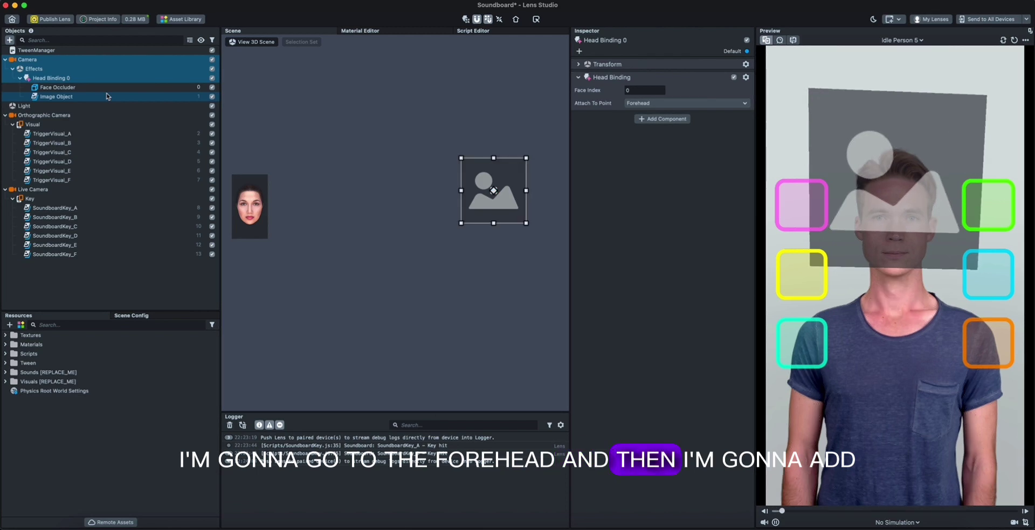
right_click(67, 97)
click(86, 124)
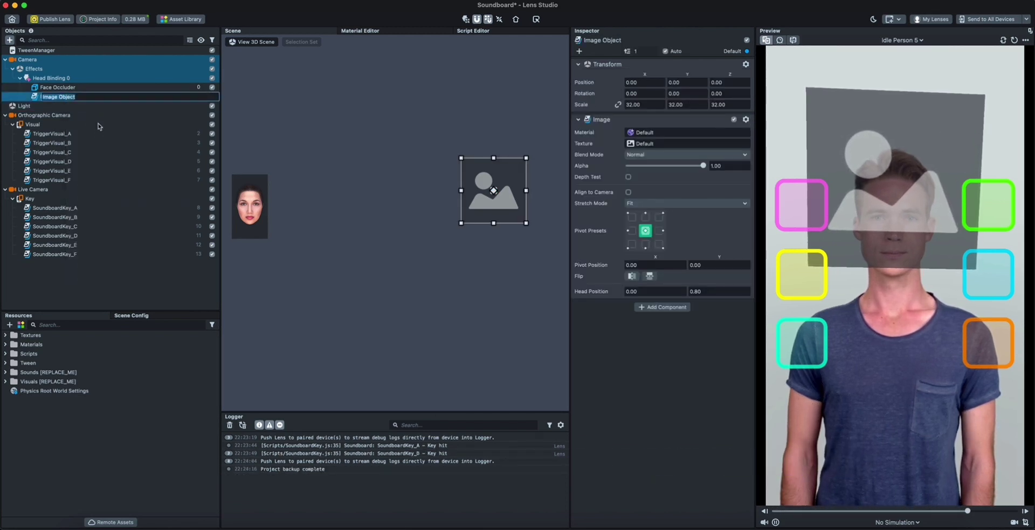
text(CAT_A)
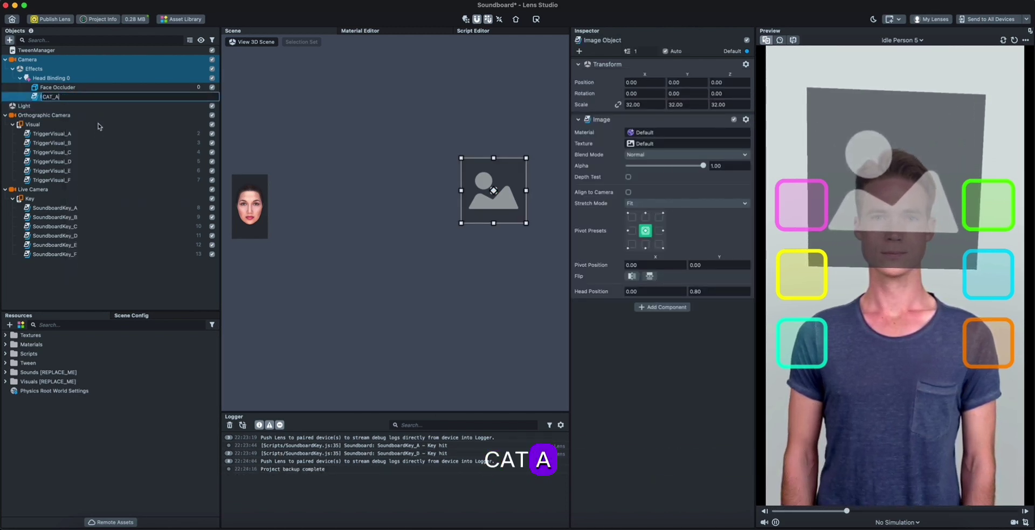
key(Return)
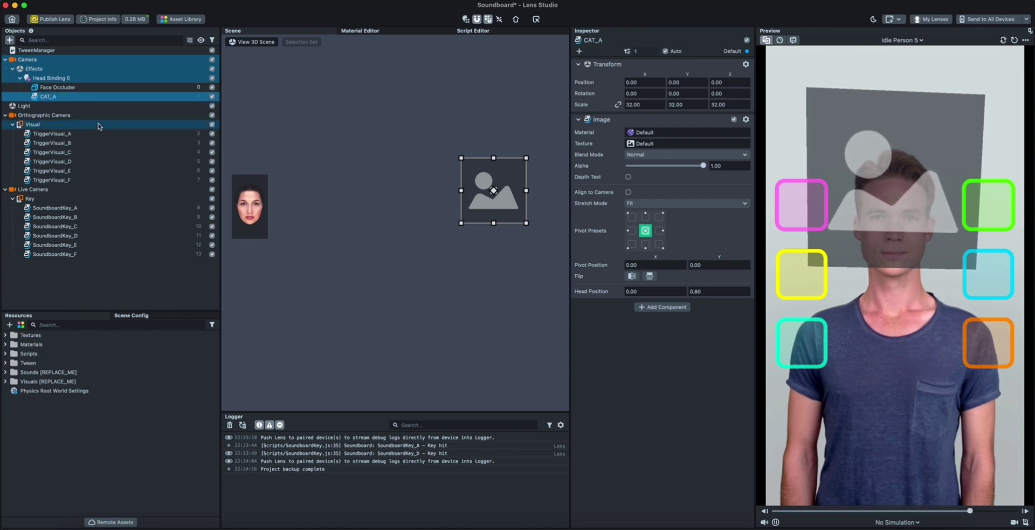
key(super+d)
right_click(97, 111)
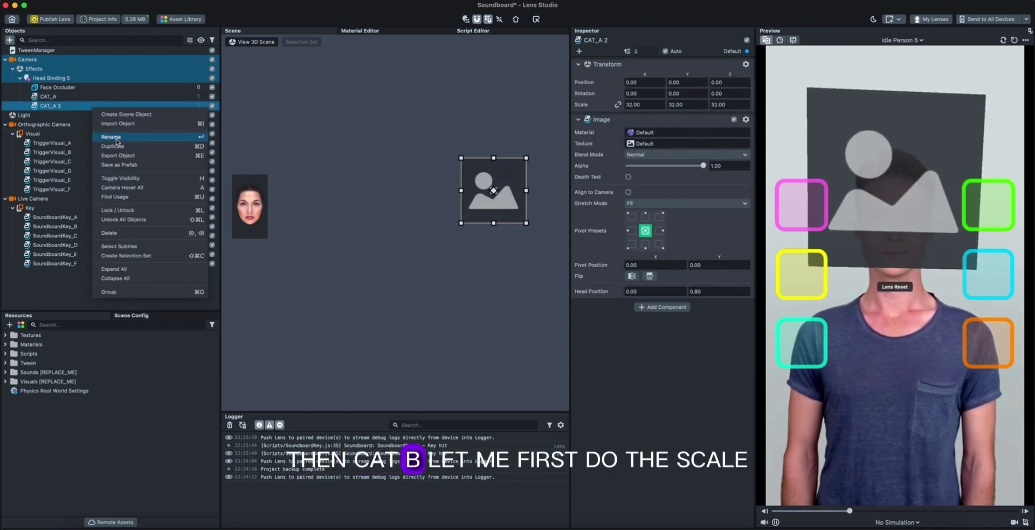
key(BackSpace)
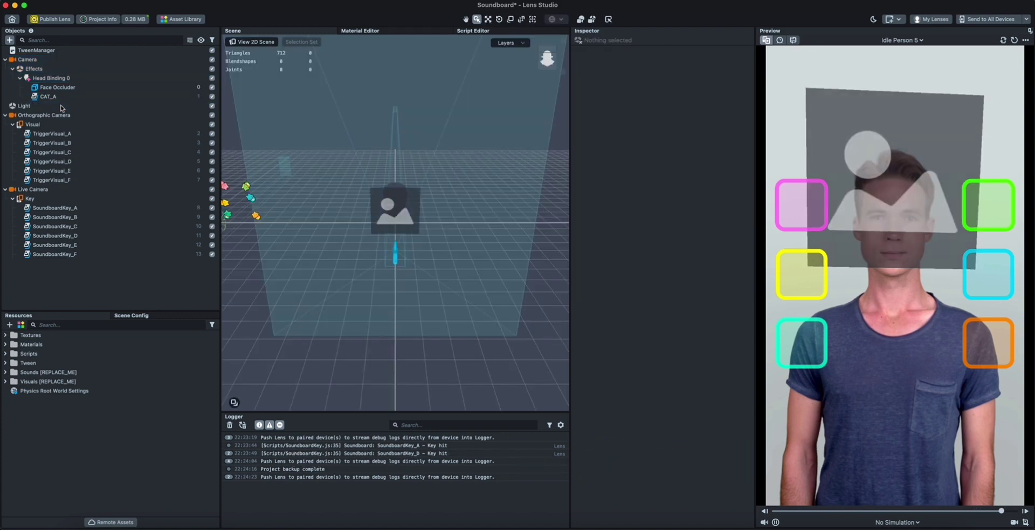
Give CAT_A the kitty_a texture and shrink it to a scale of about 19.91 by 16, positioned on top of the head
click(54, 96)
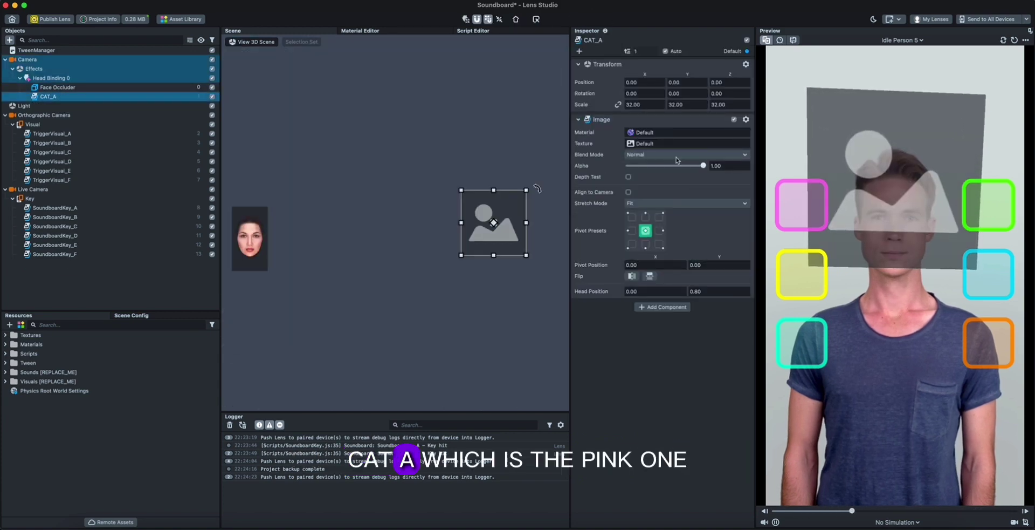
click(662, 145)
click(444, 182)
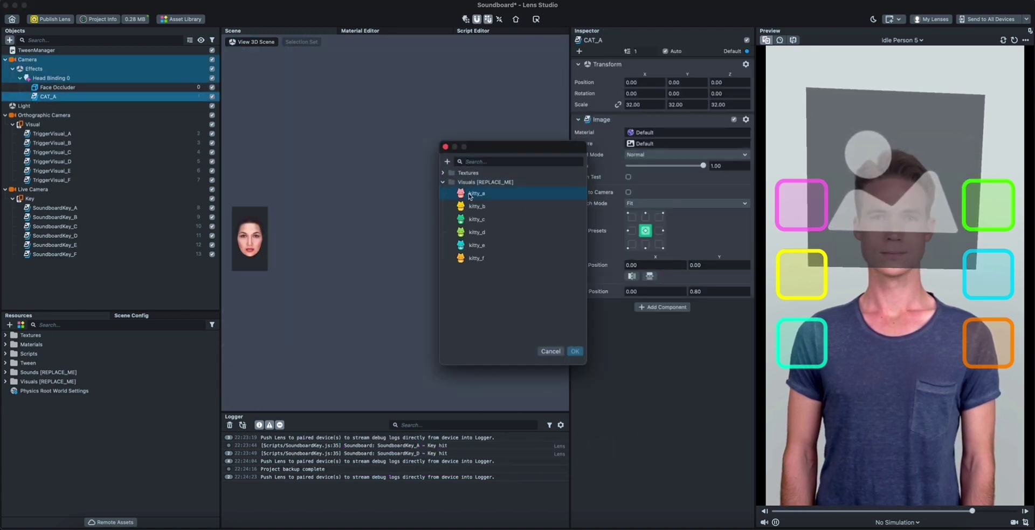
double_click(474, 195)
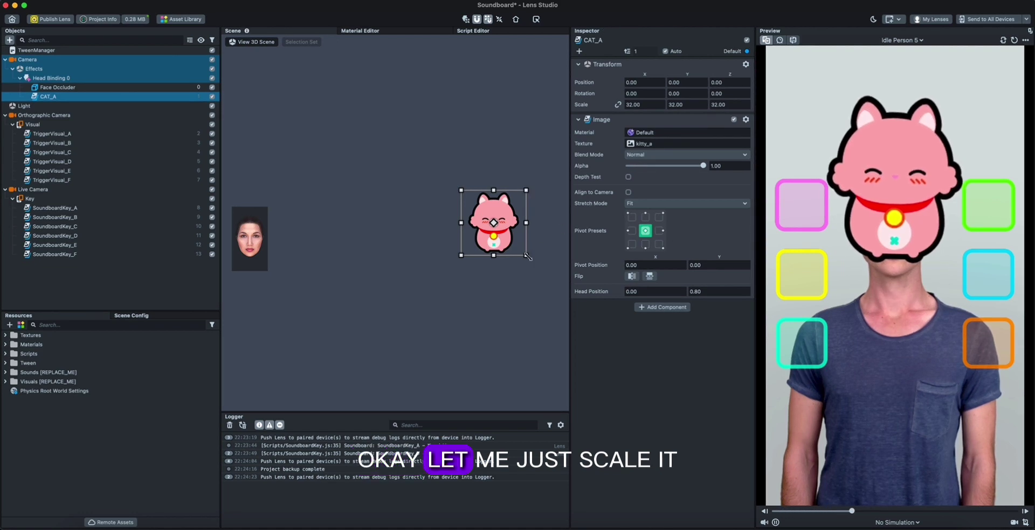
drag(527, 256, 497, 217)
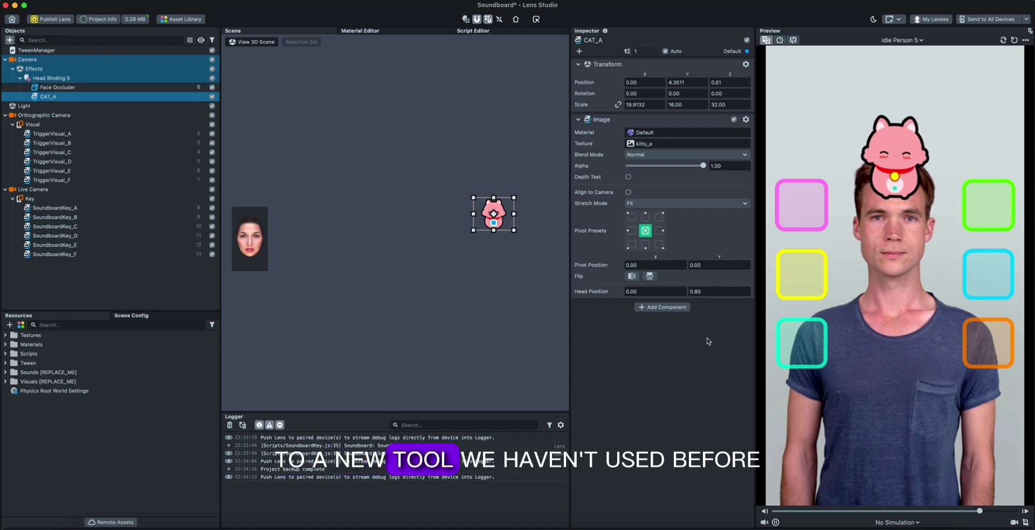
Duplicate CAT_A five times under the head binding and rename the copies CAT_B, CAT_C, CAT_D, CAT_E and CAT_F
key(super+d)
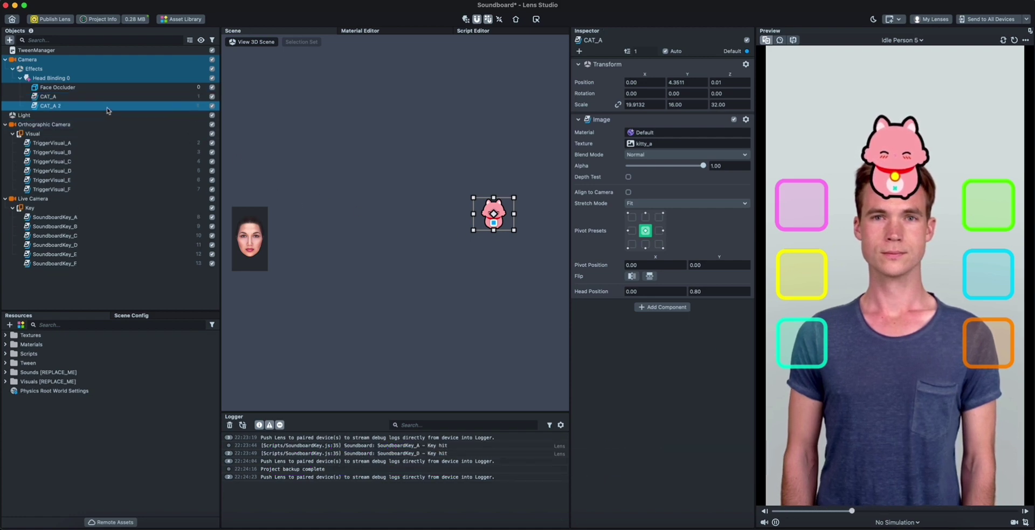
right_click(81, 107)
click(102, 145)
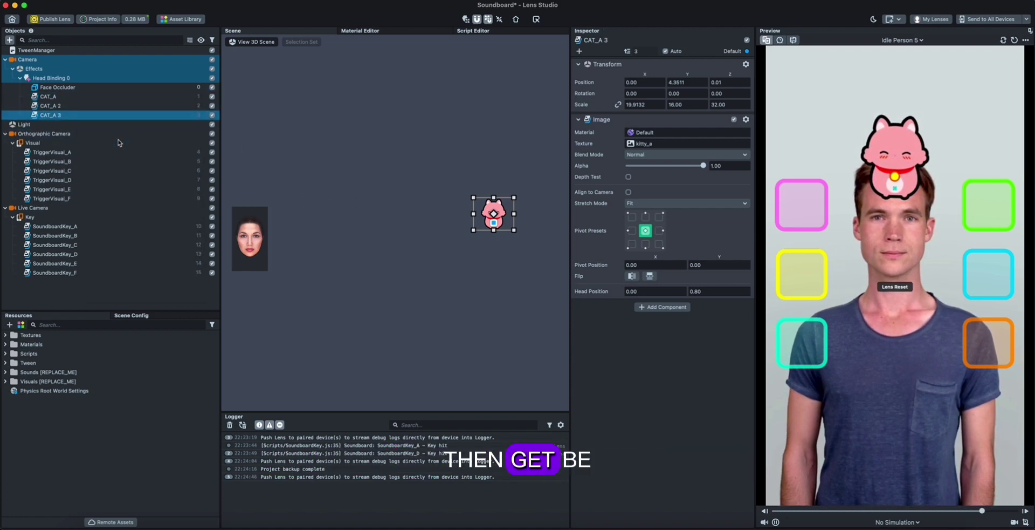
right_click(80, 125)
click(97, 154)
text(CAT_D)
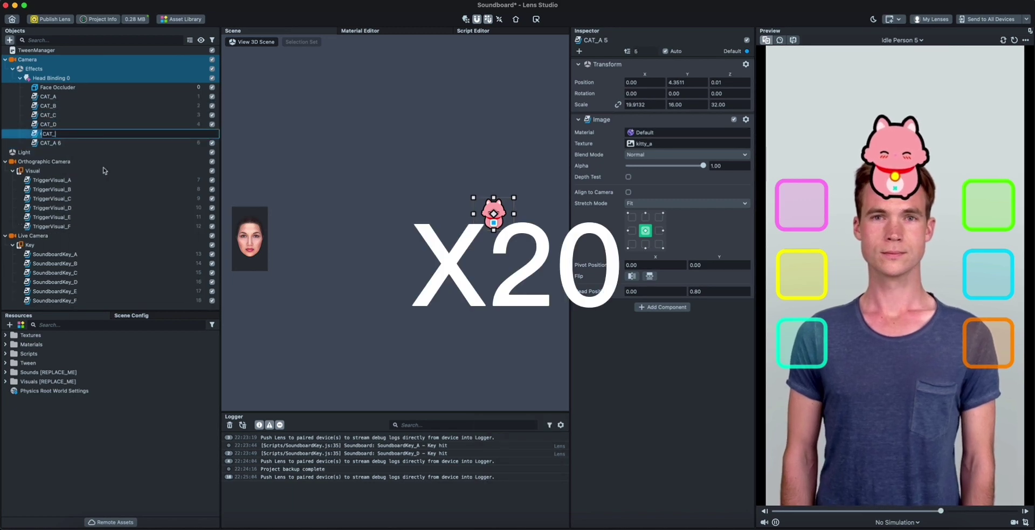
Give CAT_B through CAT_F their matching kitty textures, from kitty_b to kitty_f
click(48, 115)
click(688, 144)
click(575, 351)
click(48, 143)
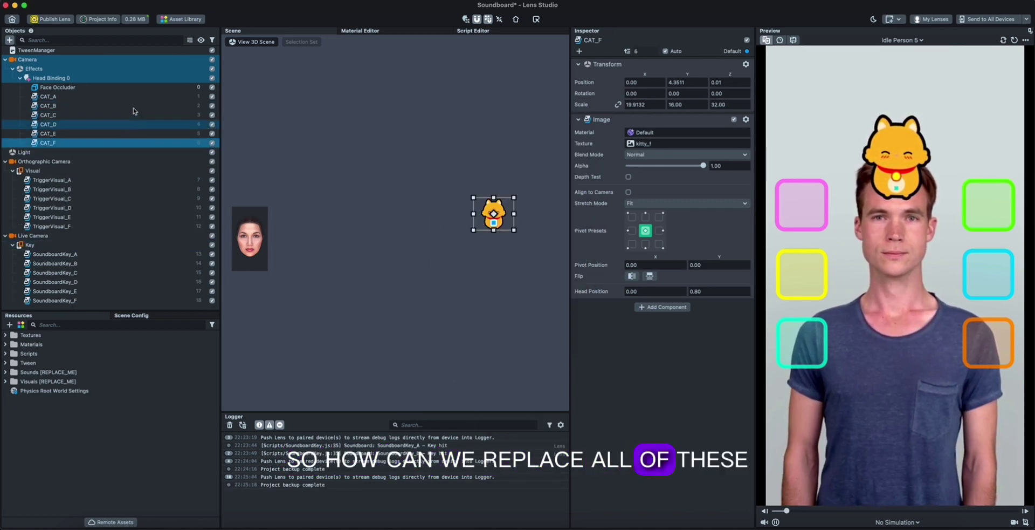
Disable the CAT_B through CAT_F image objects together
shift+click(162, 106)
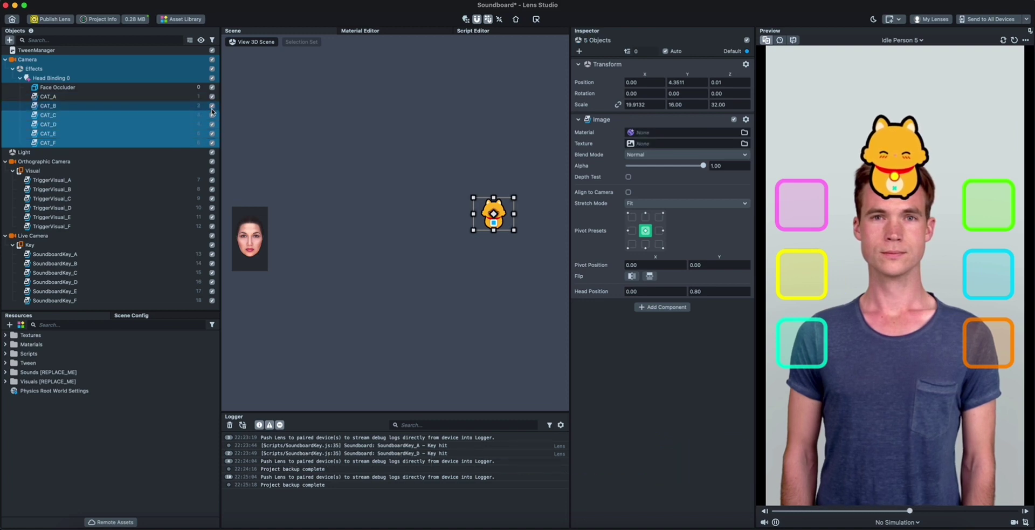
click(141, 96)
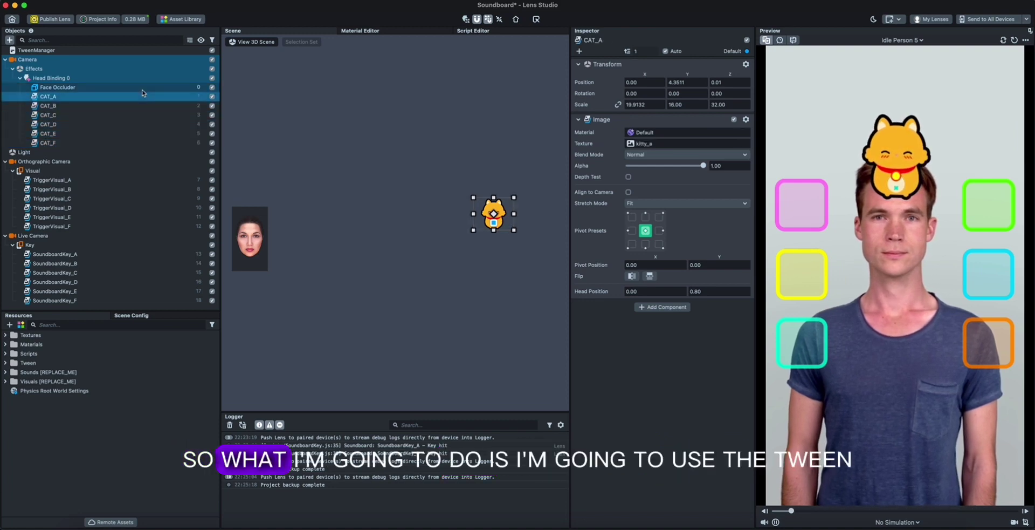
shift+click(131, 143)
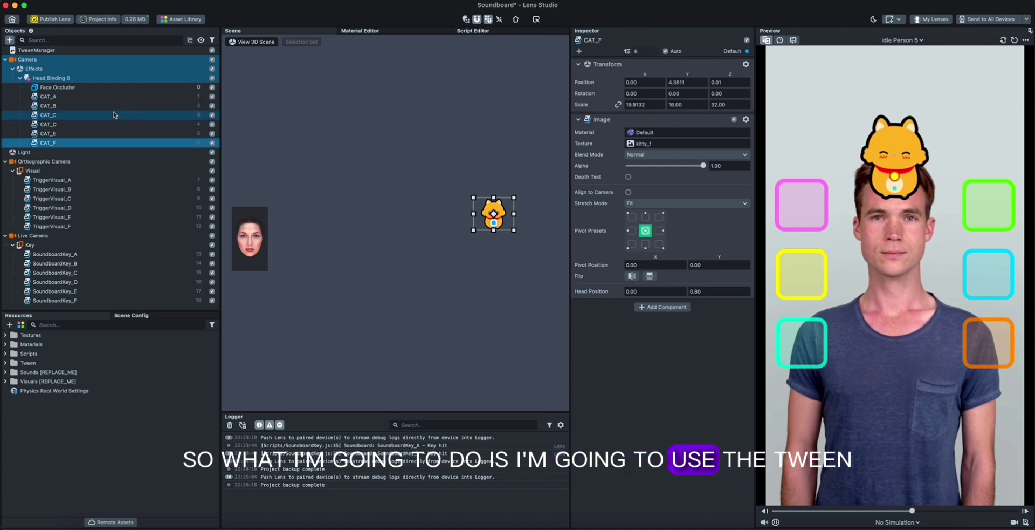
super+click(162, 133)
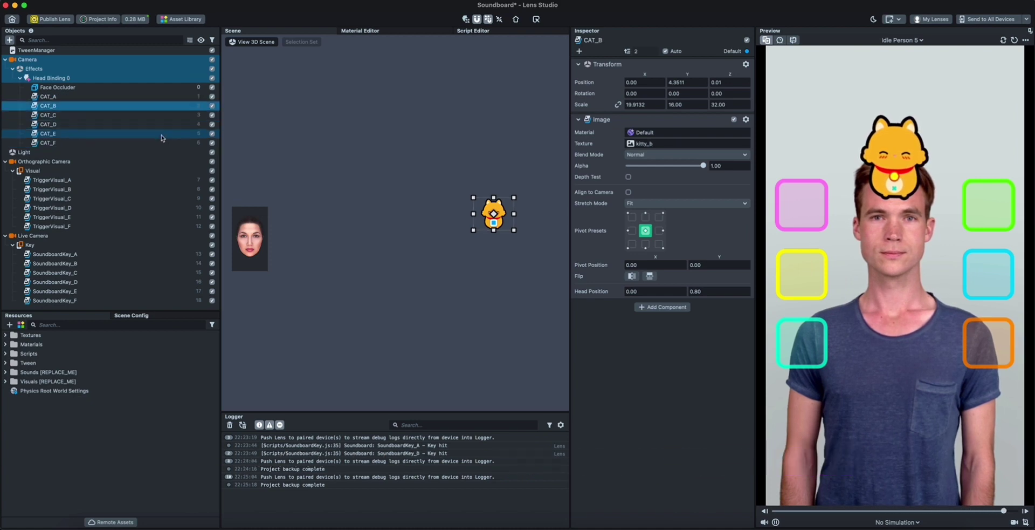
shift+click(134, 142)
click(212, 106)
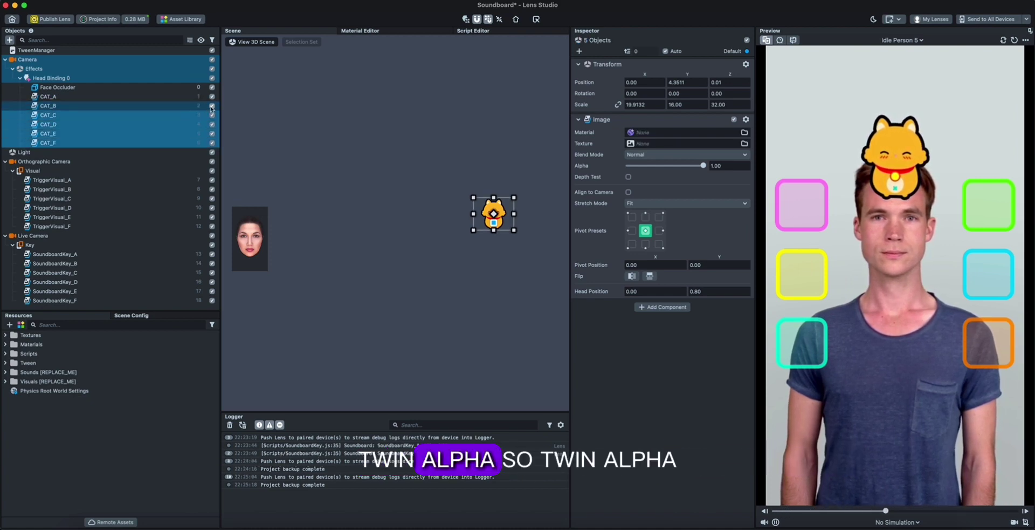
Set the image alpha of CAT_A to 0
click(150, 97)
drag(673, 166, 707, 165)
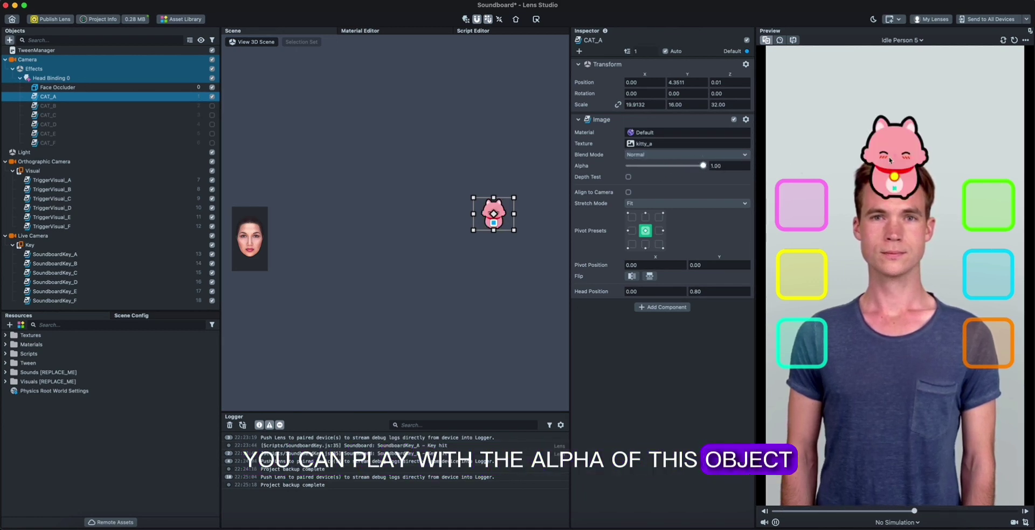
click(628, 166)
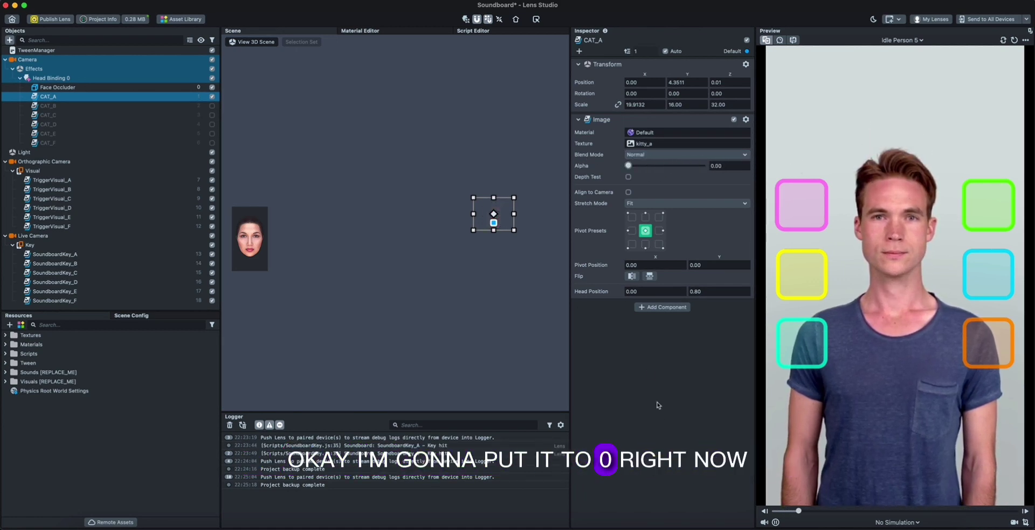
Add a Script component to CAT_A and assign the TweenAlpha script to it
click(670, 306)
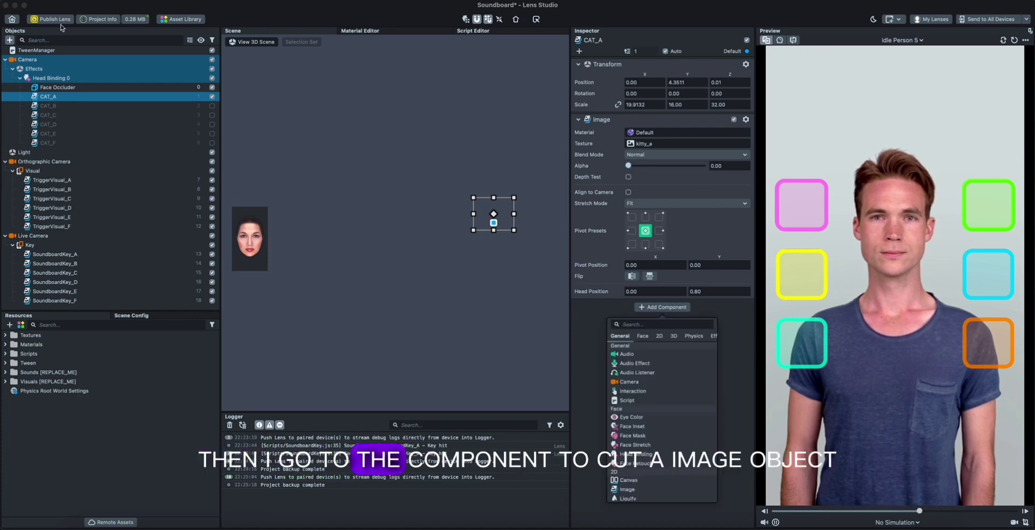
click(659, 323)
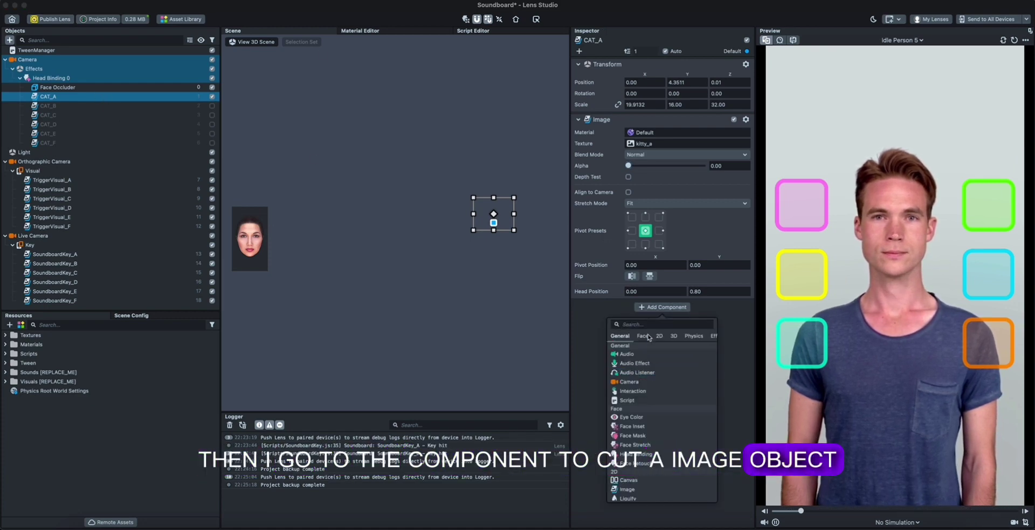
text(script)
key(Return)
click(659, 318)
text(twee)
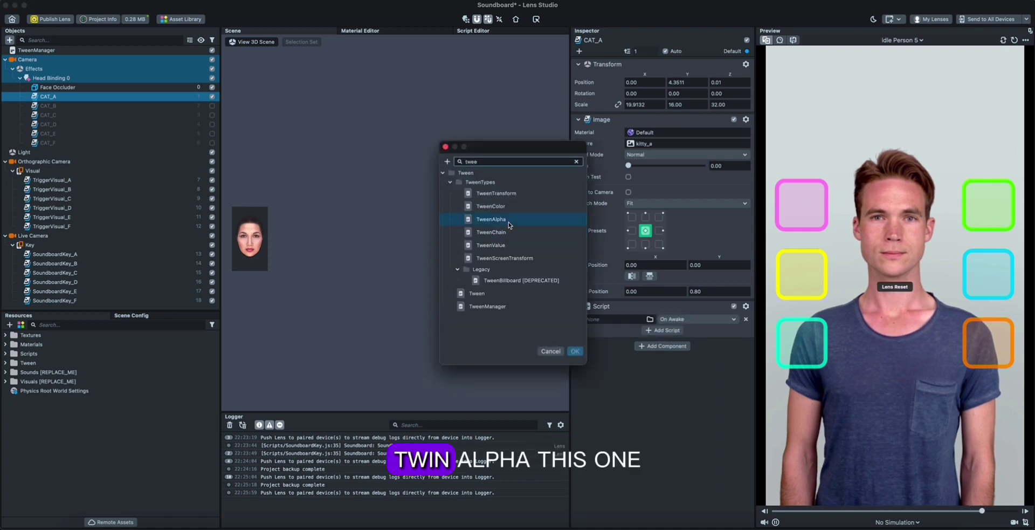
double_click(508, 219)
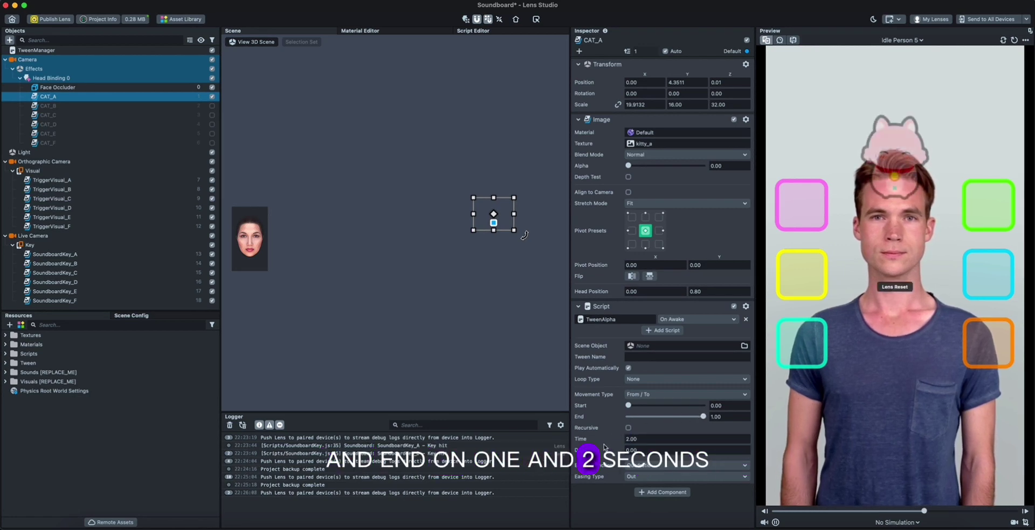
Try a time of 3 seconds for CAT_A's alpha tween
click(654, 438)
text(3)
key(Return)
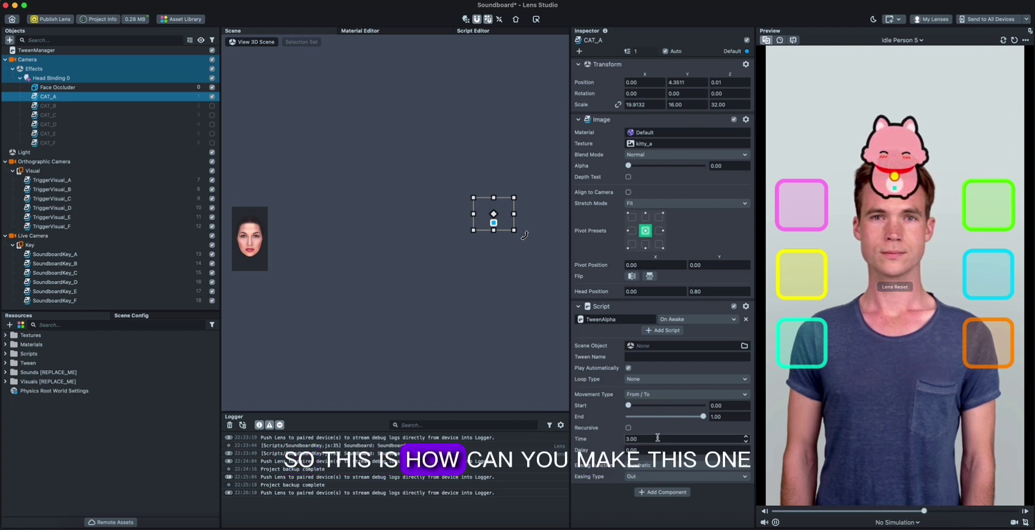
Name CAT_A's alpha tween show and set its time to 1
drag(654, 438, 617, 438)
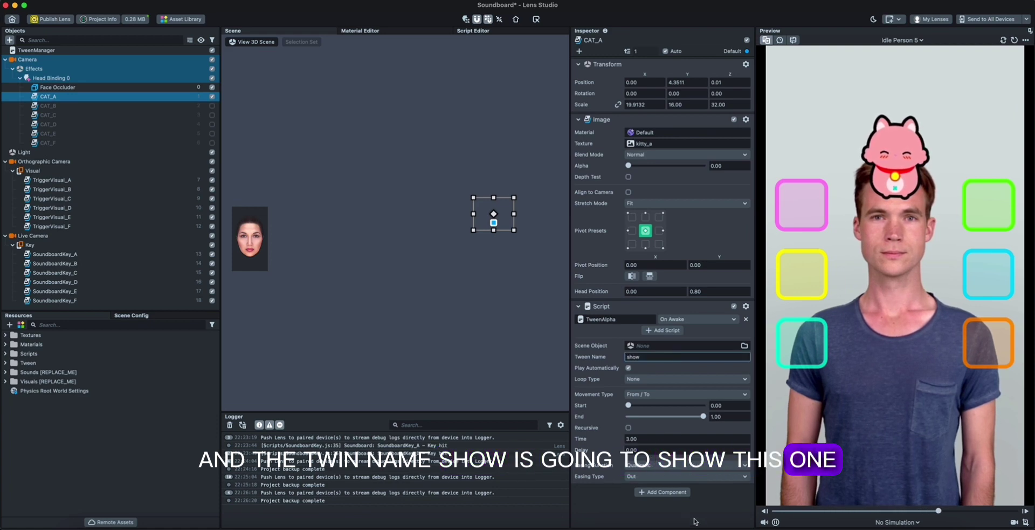
key(Return)
key(Return)
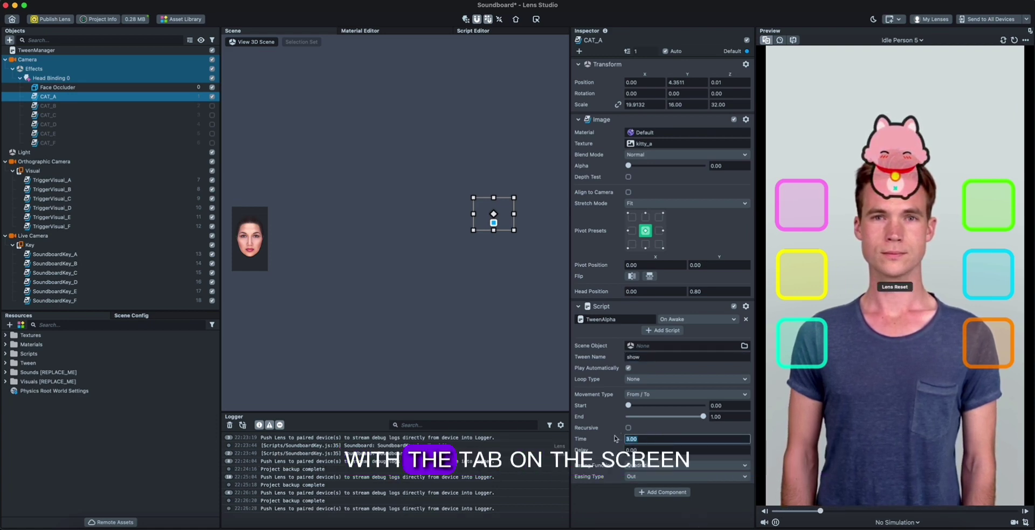
text(1)
key(Return)
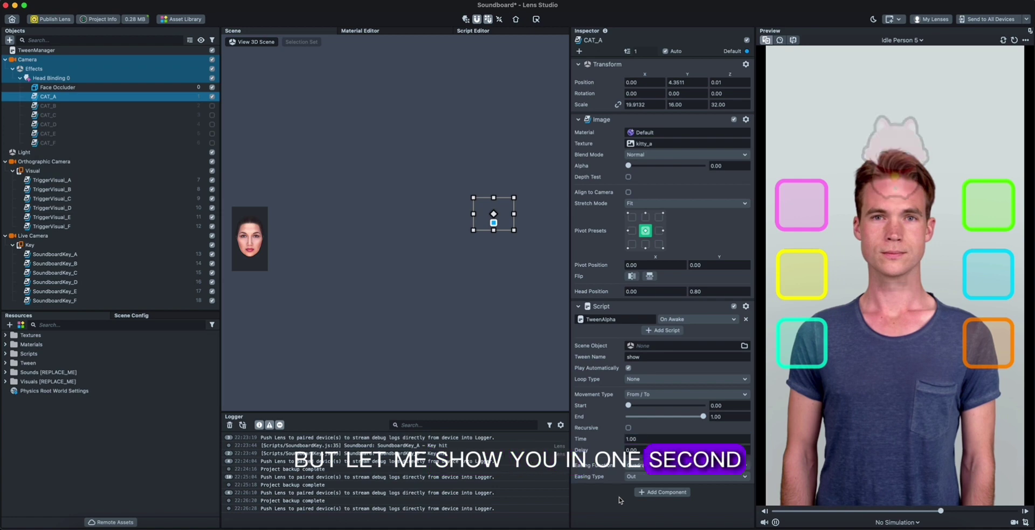
Assign CAT_A as the trigger visual of SoundboardKey_A
click(54, 253)
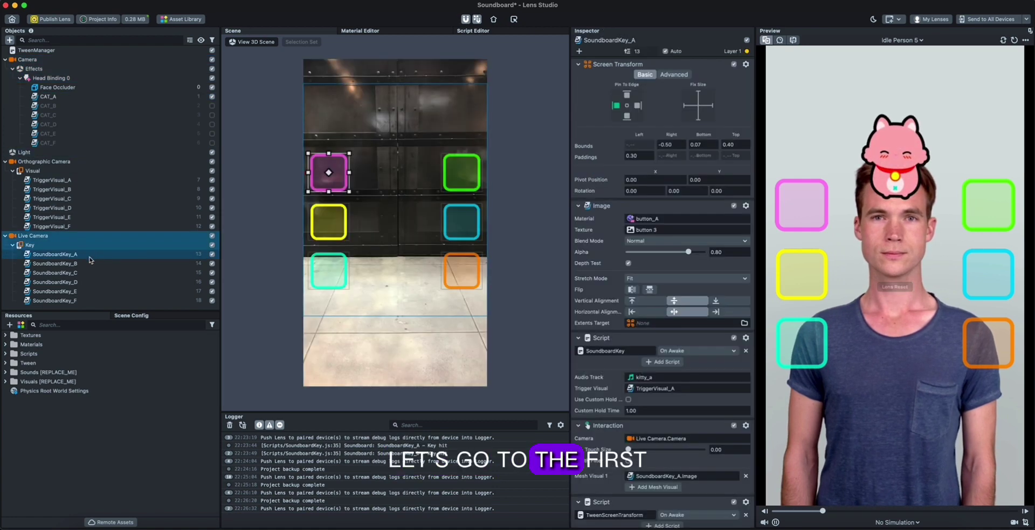
scroll(645, 286, down, 4)
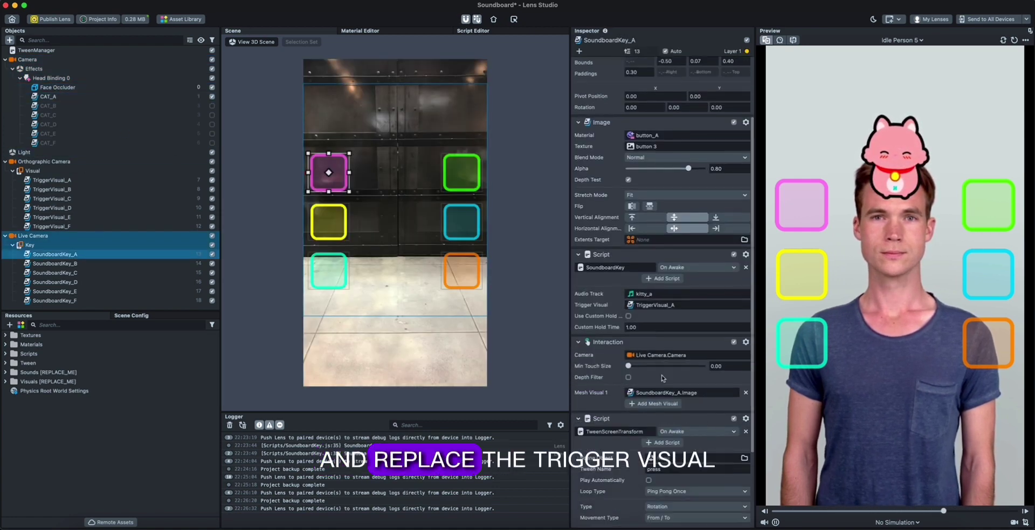
drag(50, 97, 653, 277)
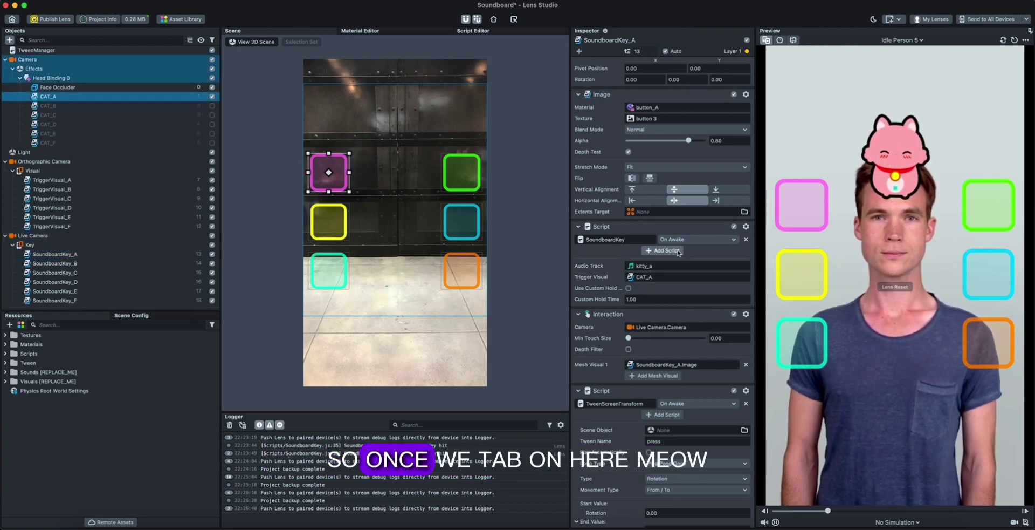
Test the pink soundboard button in the preview and reset the lens
click(807, 210)
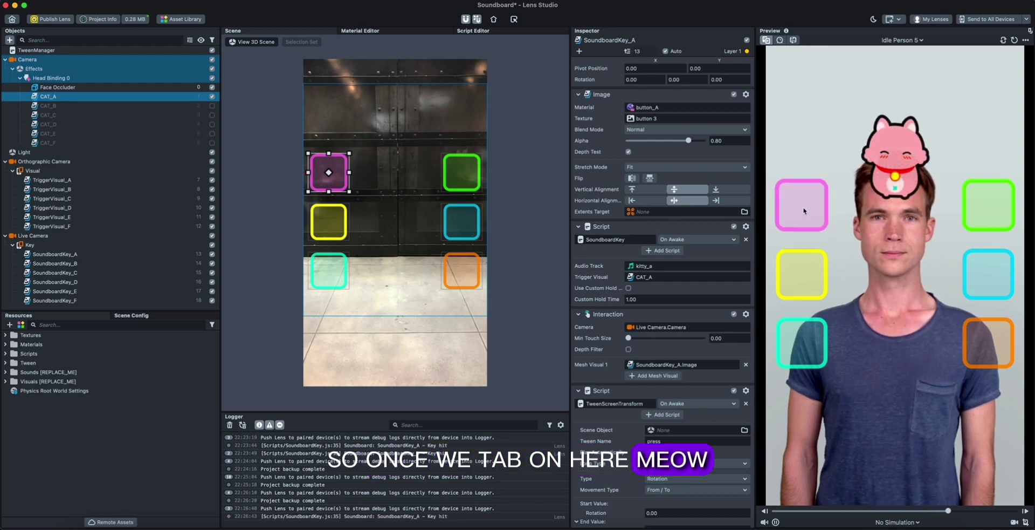
click(804, 211)
click(1015, 40)
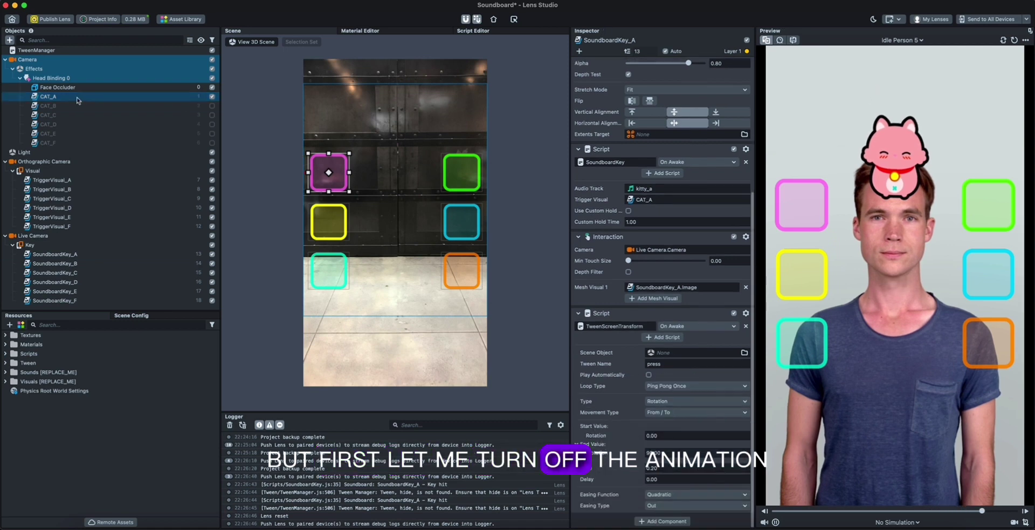
Turn off Play Automatically for CAT_A's show tween and test the pink button in the reset preview
double_click(78, 99)
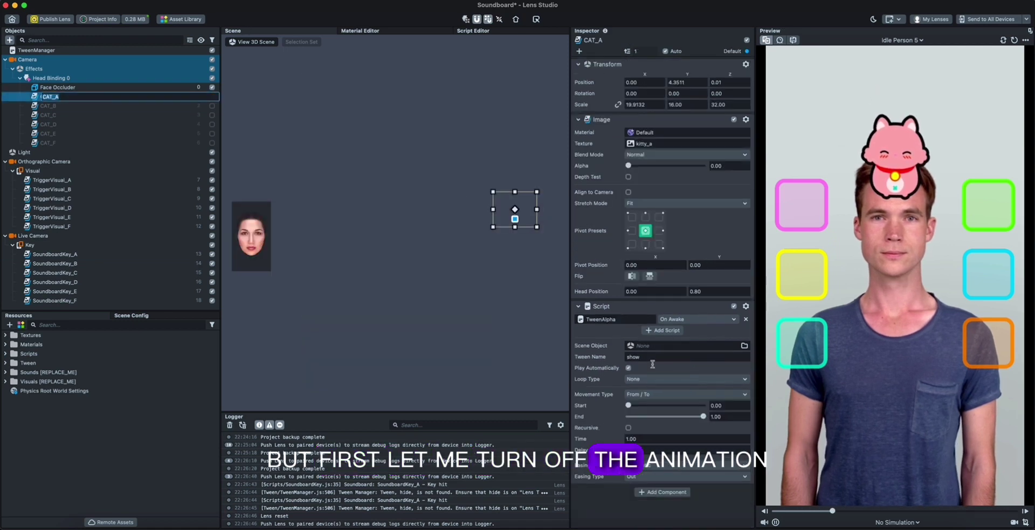
click(628, 367)
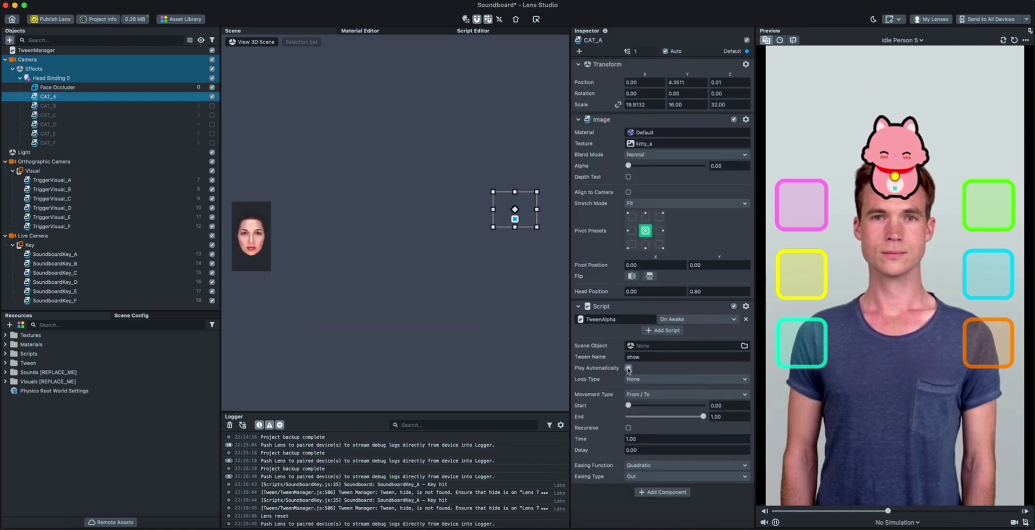
click(1014, 40)
click(800, 198)
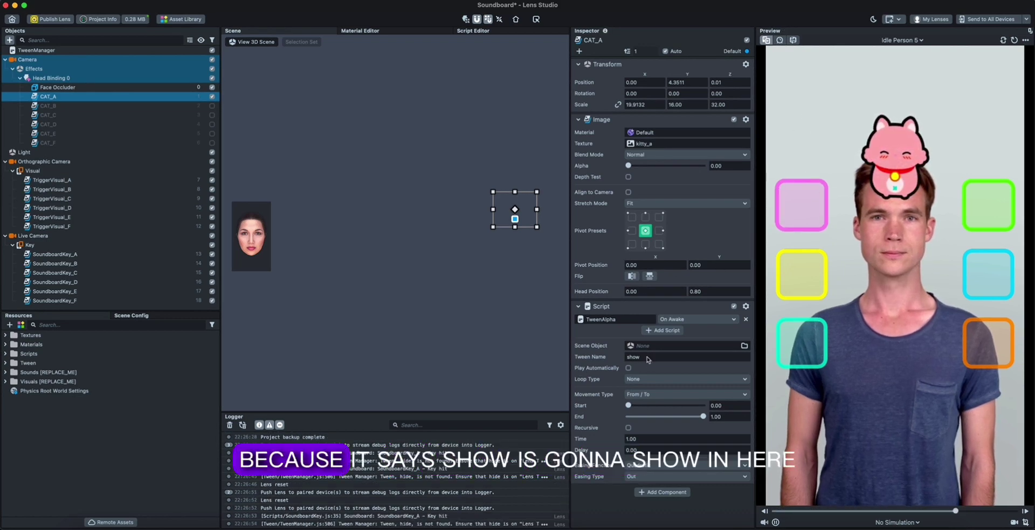
Test the pink button with CAT_A's tween named shows, and restore the name show
right_click(647, 318)
click(685, 357)
text(s)
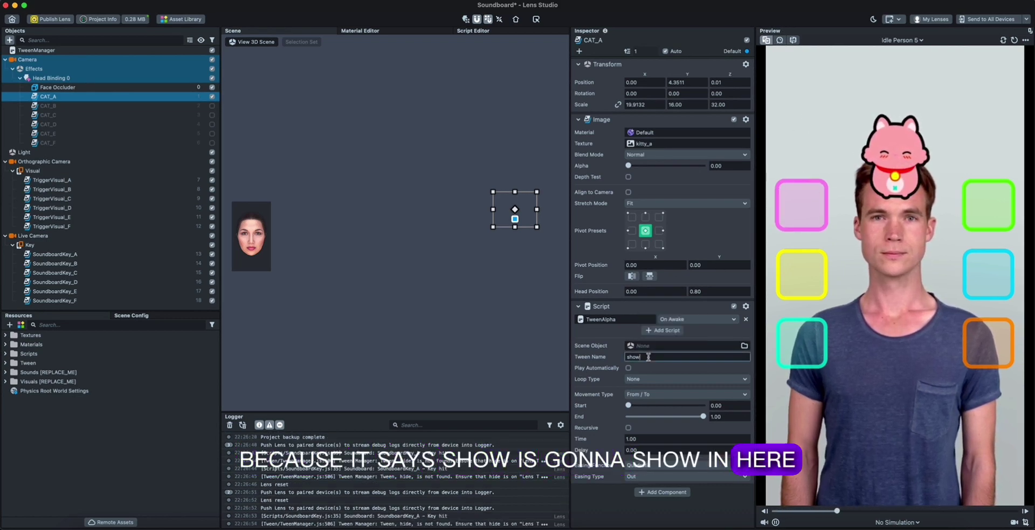
click(704, 504)
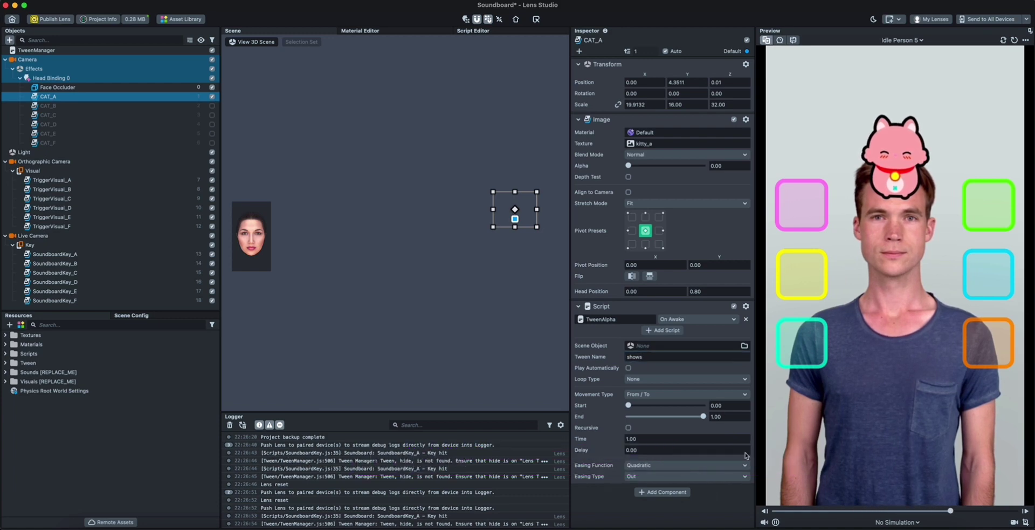
click(811, 213)
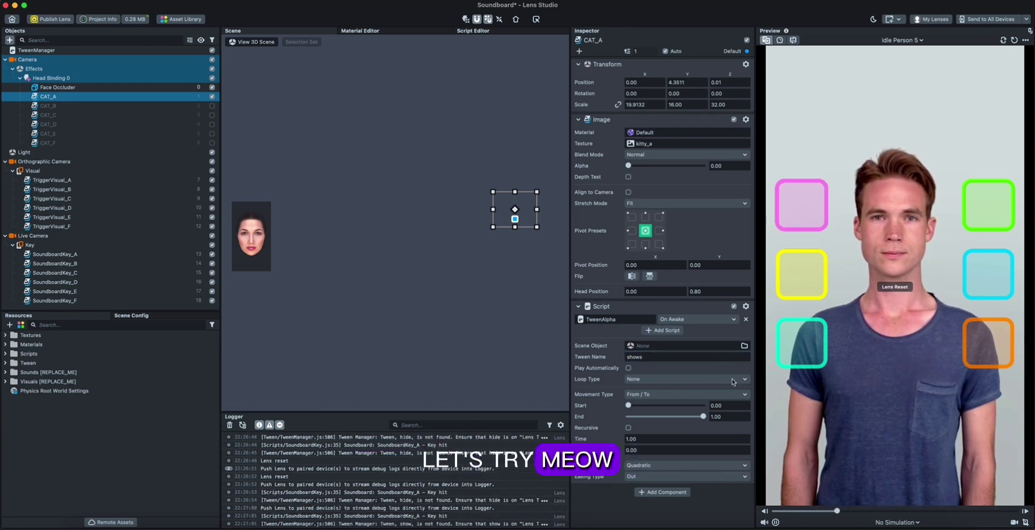
click(656, 356)
key(BackSpace)
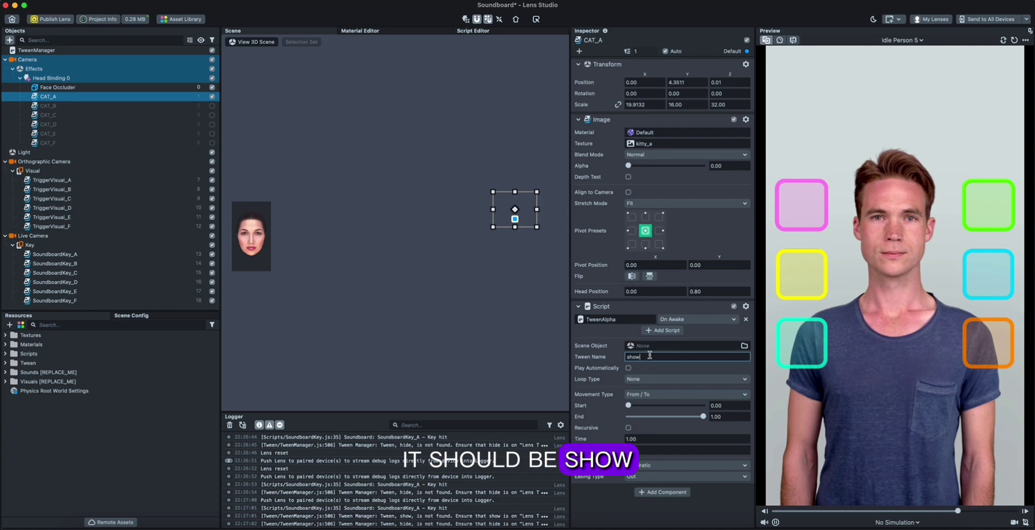
key(Return)
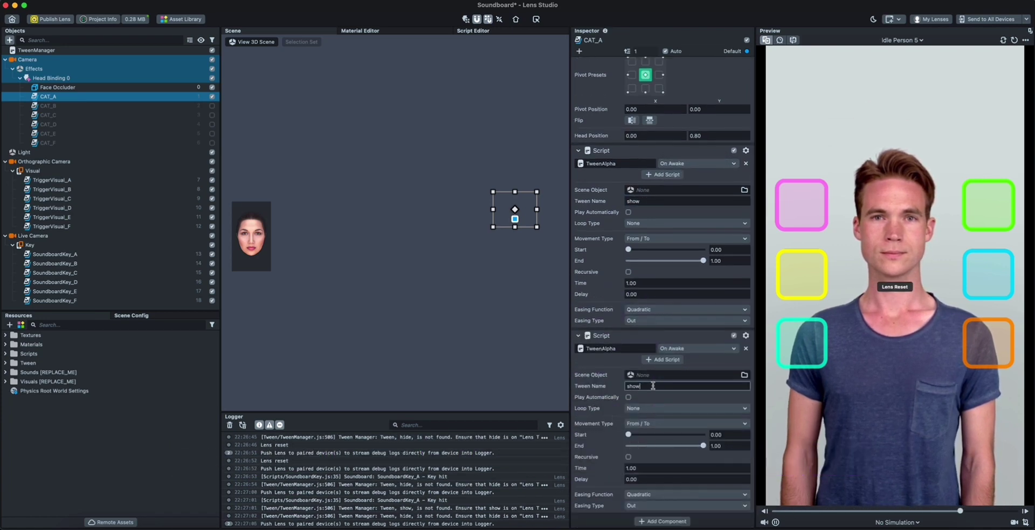
Set up a second TweenAlpha script on CAT_A named hide, running from 1 to 0, and test the pink button
double_click(629, 386)
text(hide)
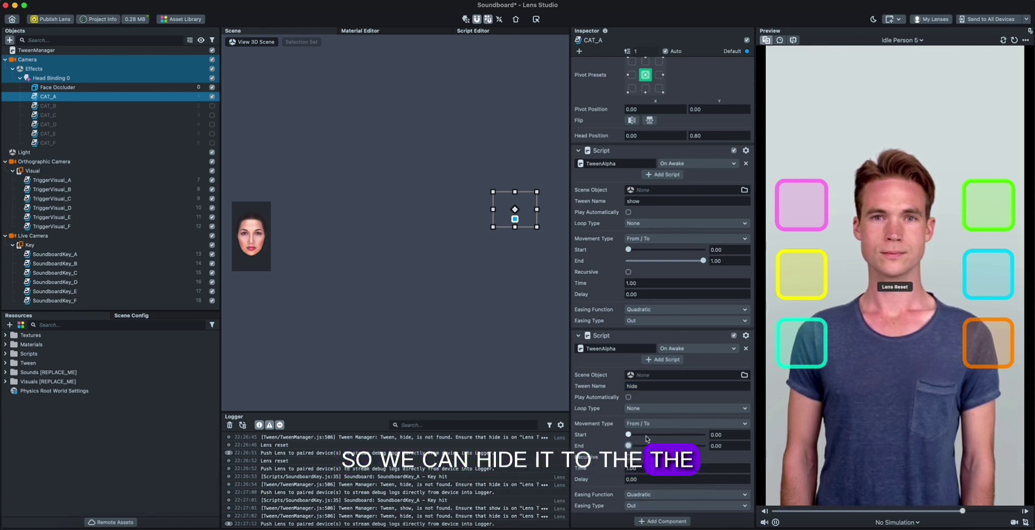
drag(629, 434, 703, 434)
click(1015, 39)
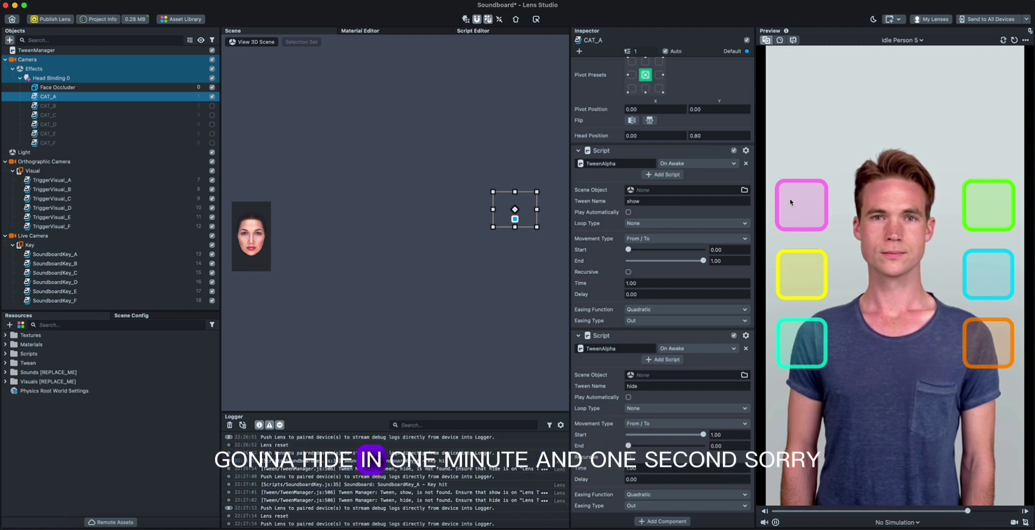
click(795, 186)
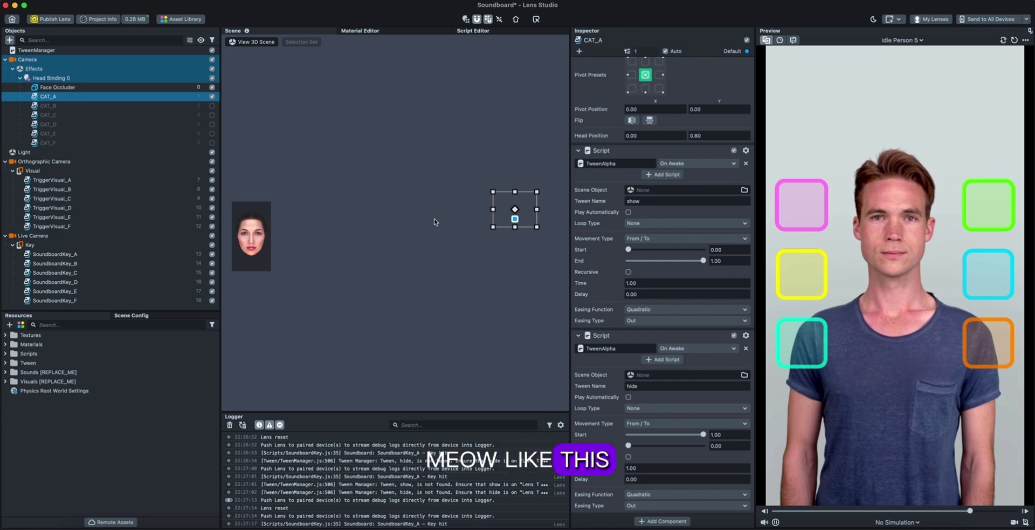
Copy CAT_A's show TweenAlpha script and enable the objects CAT_B through CAT_F
right_click(636, 153)
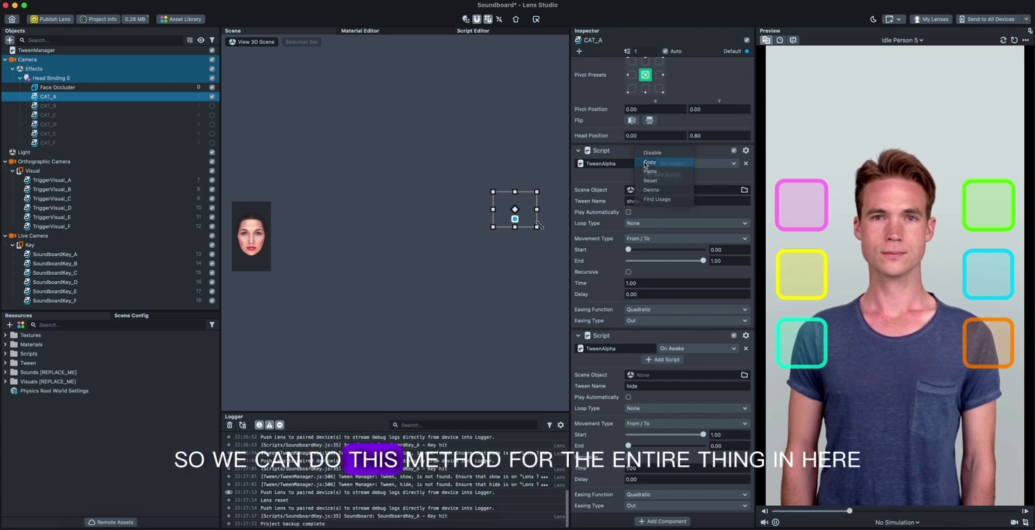
click(650, 162)
click(48, 106)
shift+click(48, 115)
click(212, 106)
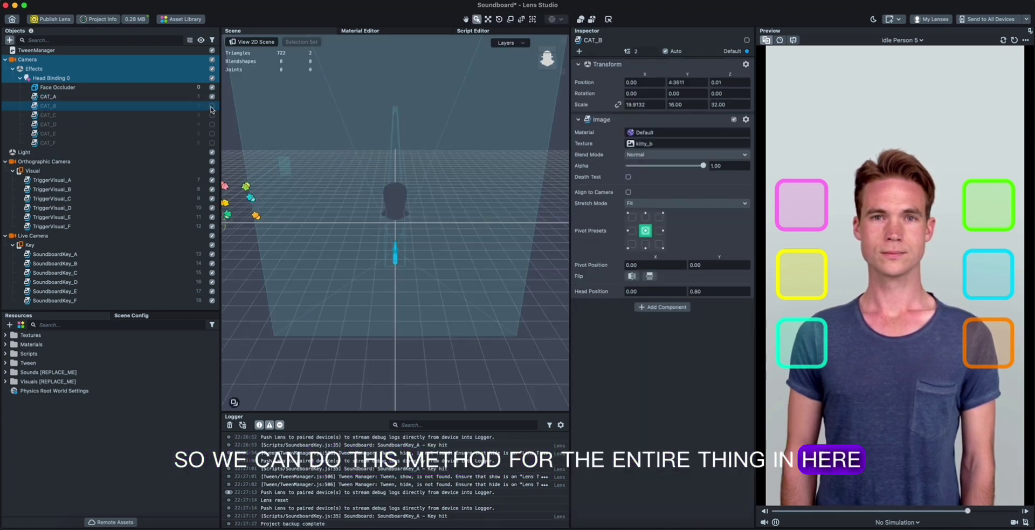
click(212, 115)
click(212, 124)
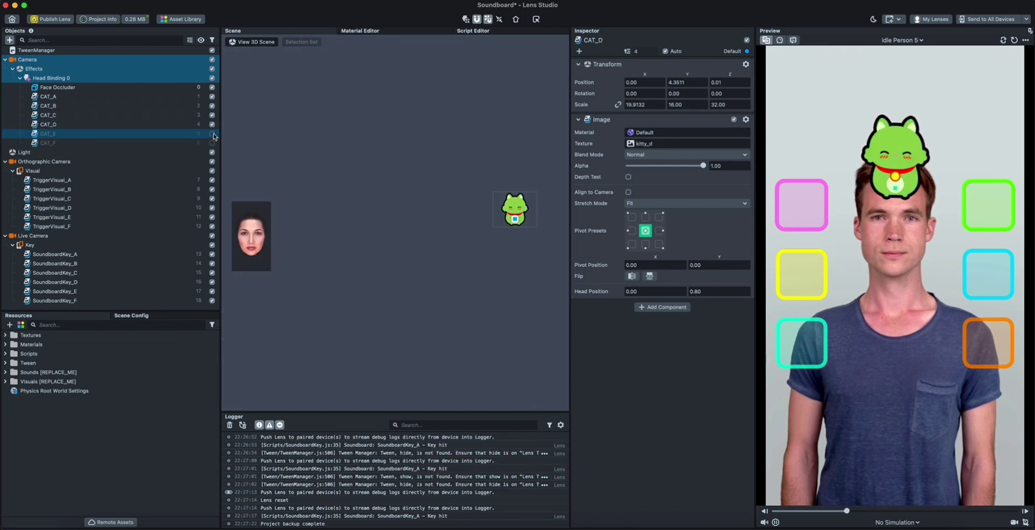
click(212, 133)
click(212, 142)
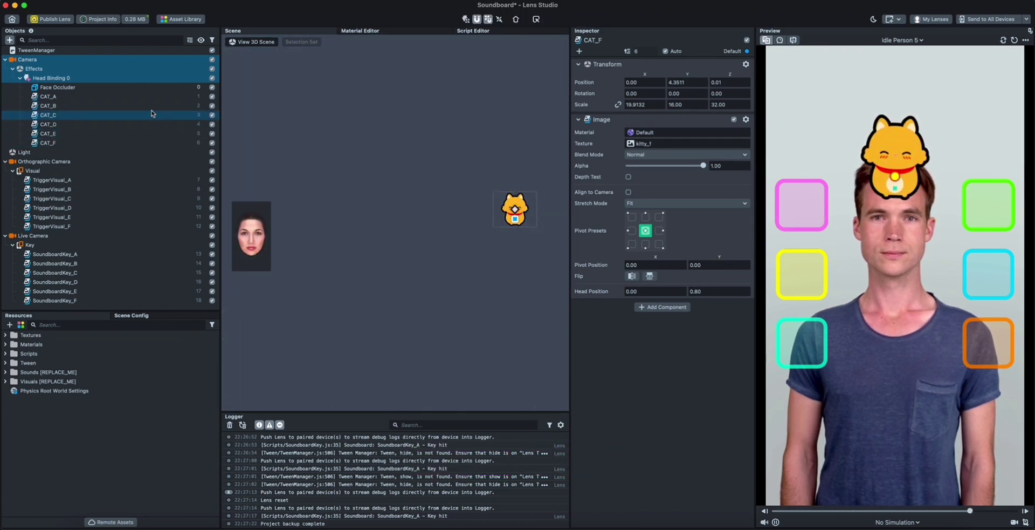
Paste the copied show TweenAlpha script onto each of CAT_B, CAT_C, CAT_D, CAT_E and CAT_F
click(134, 106)
right_click(619, 341)
click(630, 345)
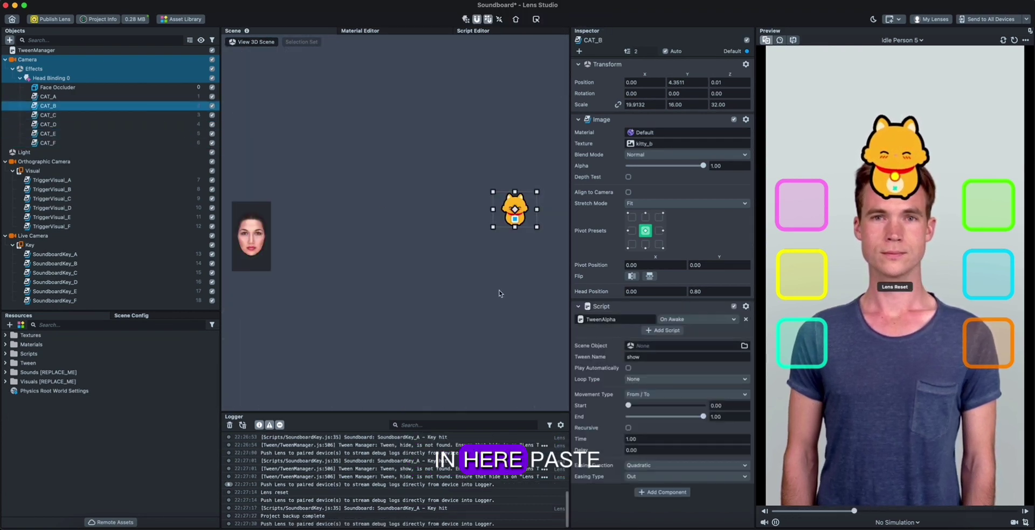
click(108, 115)
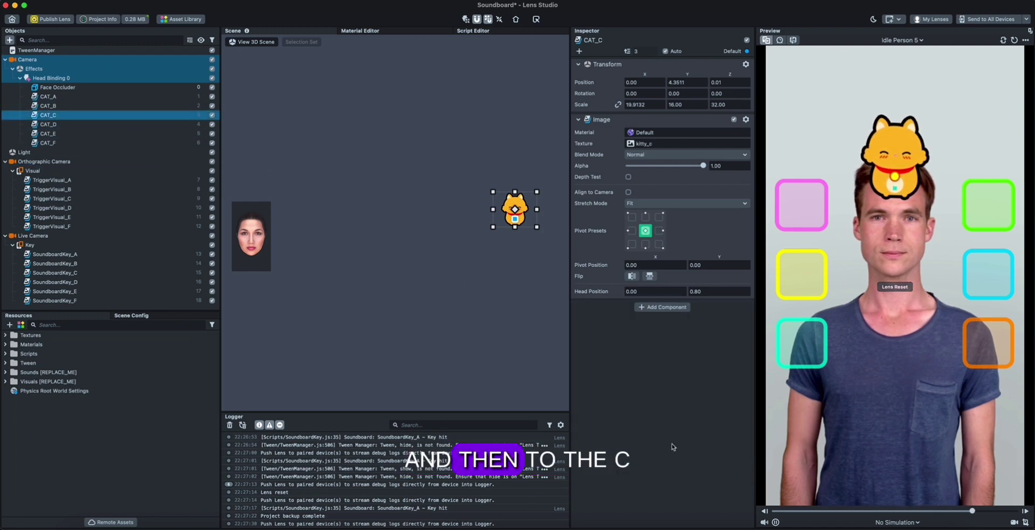
click(683, 423)
click(75, 125)
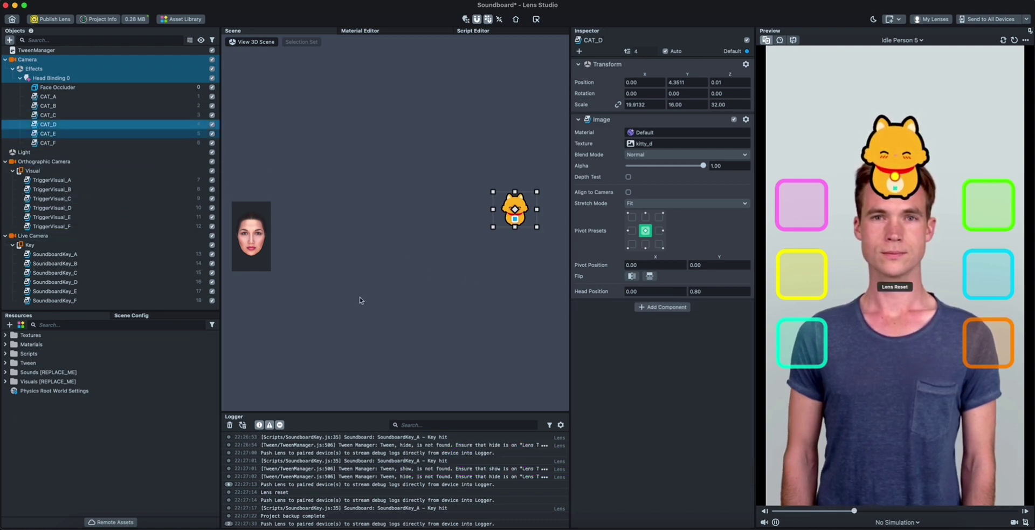
right_click(638, 384)
click(48, 134)
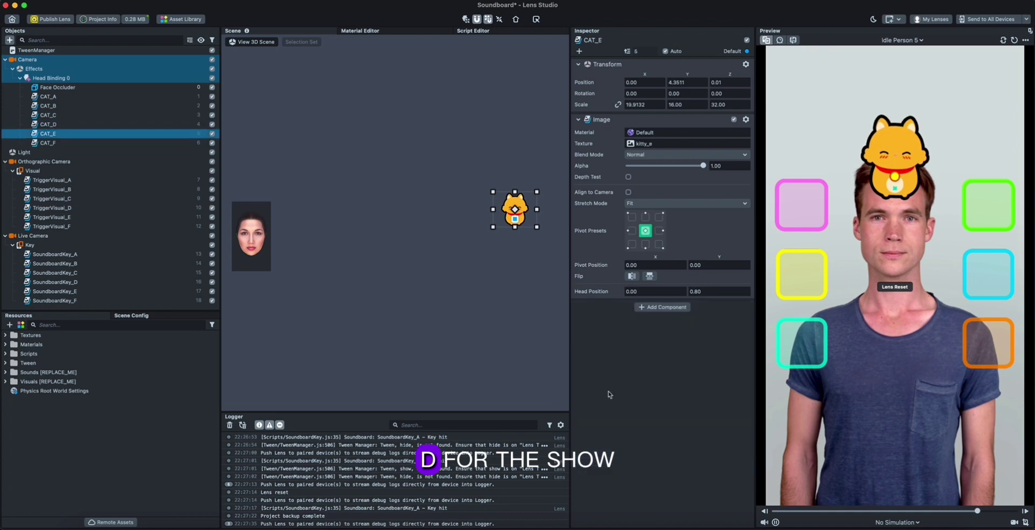
click(657, 403)
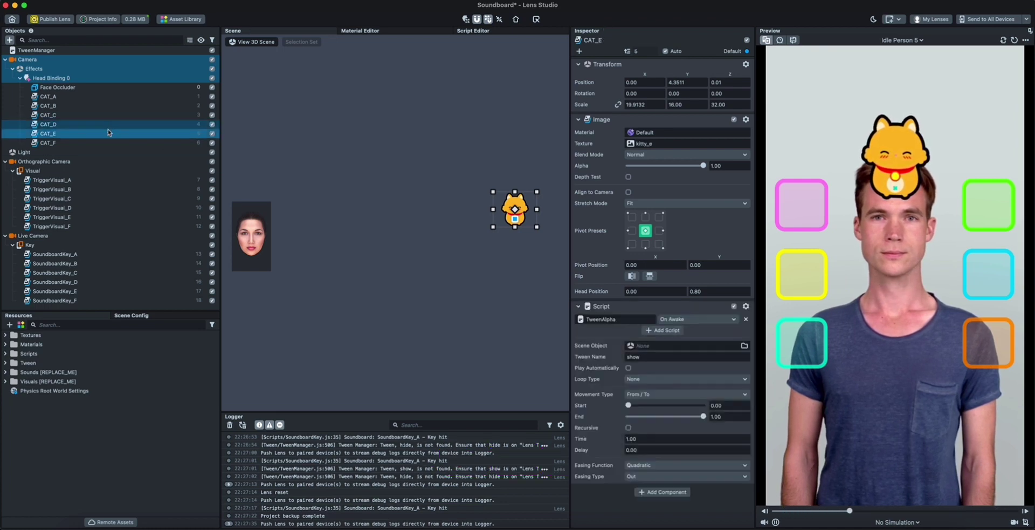
click(90, 144)
right_click(673, 375)
click(659, 365)
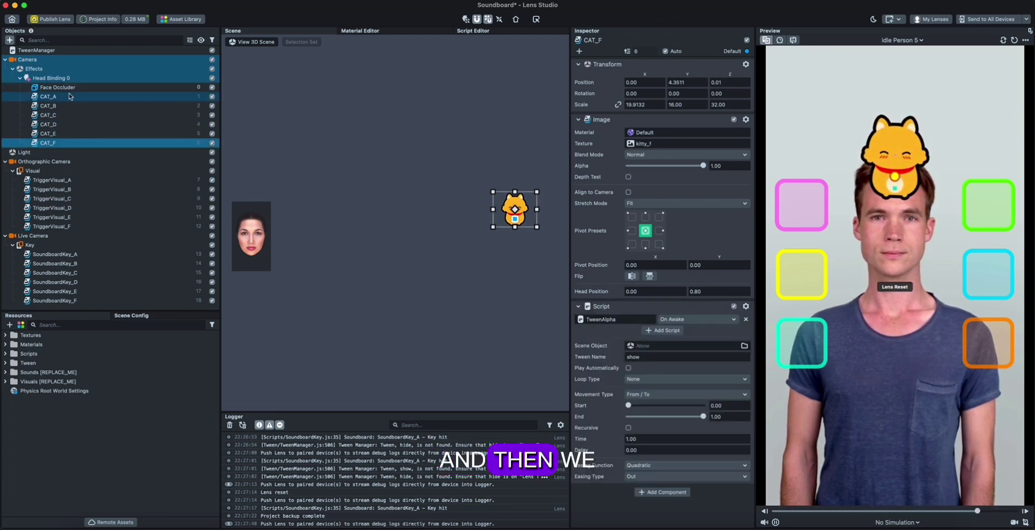
Copy CAT_A's hide TweenAlpha script and paste it onto each of CAT_B through CAT_F
click(76, 100)
scroll(647, 324, down, 6)
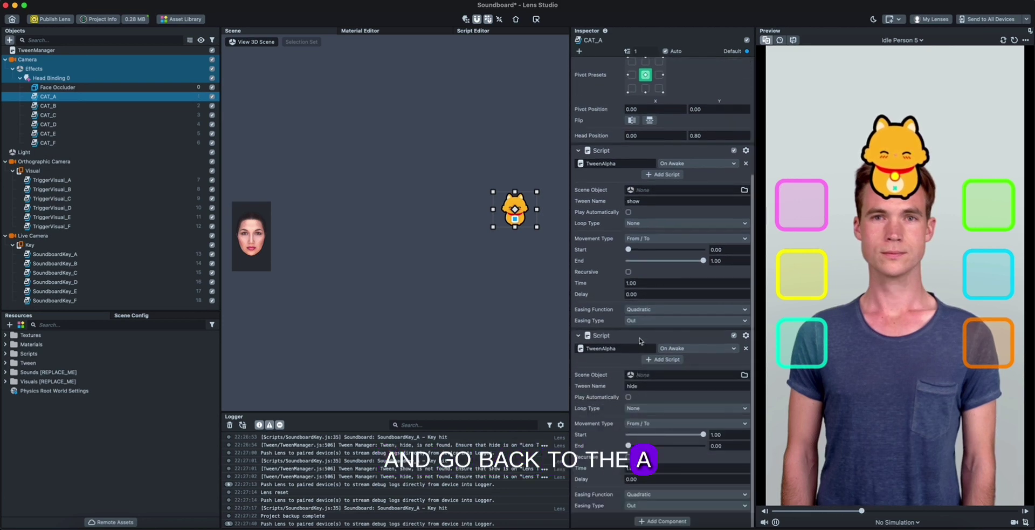
right_click(641, 337)
click(653, 352)
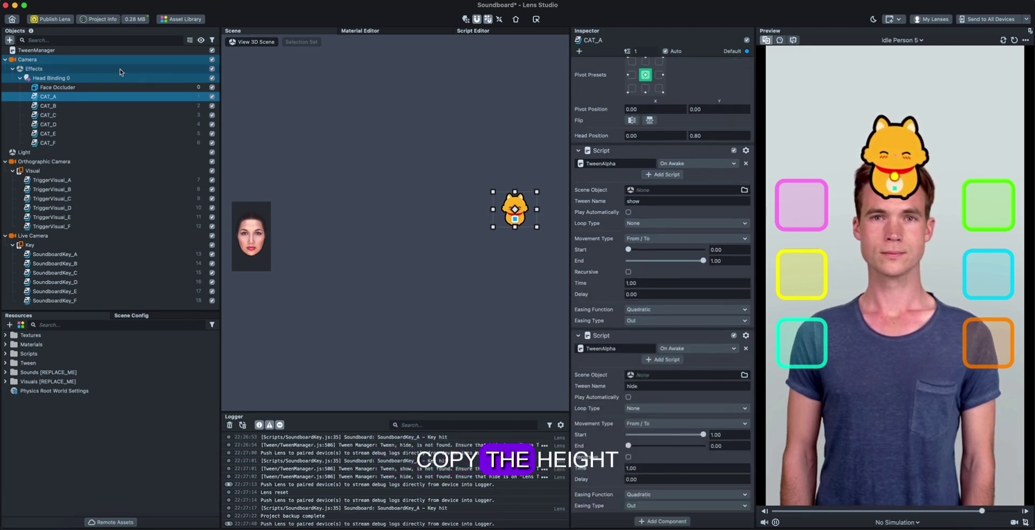
click(48, 106)
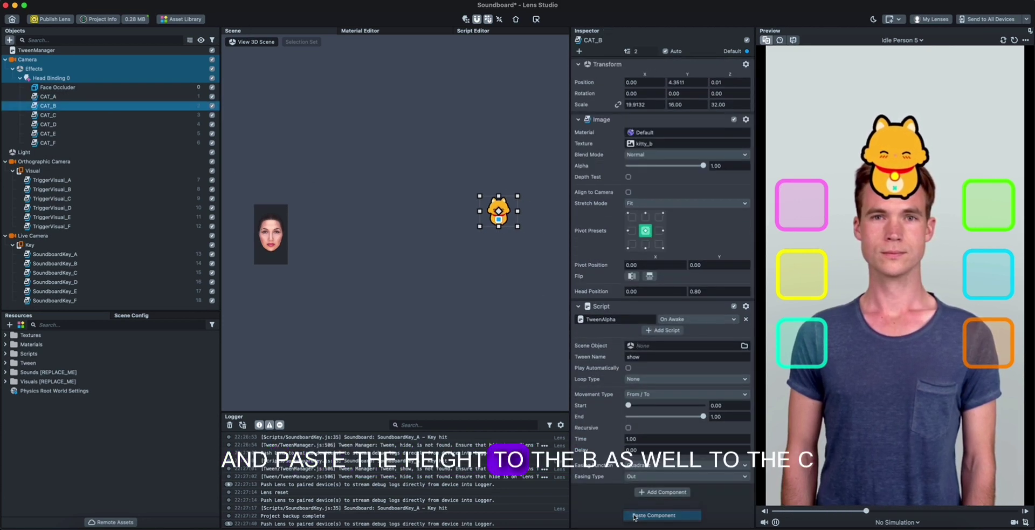
click(48, 115)
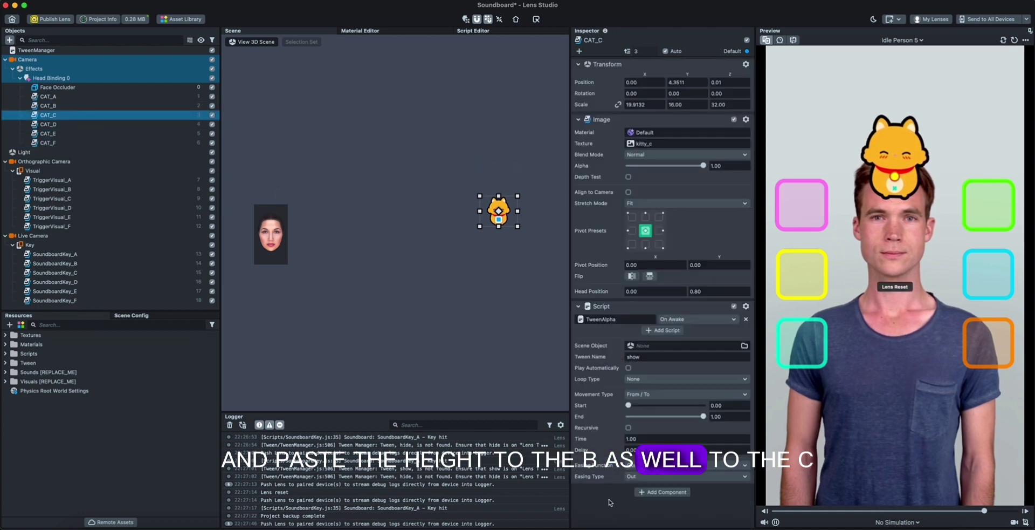
click(48, 124)
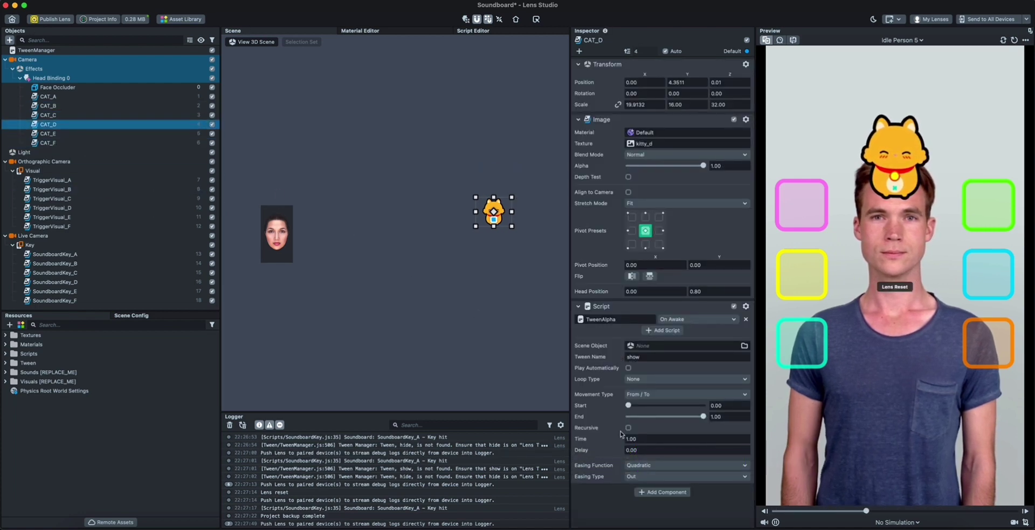
click(97, 133)
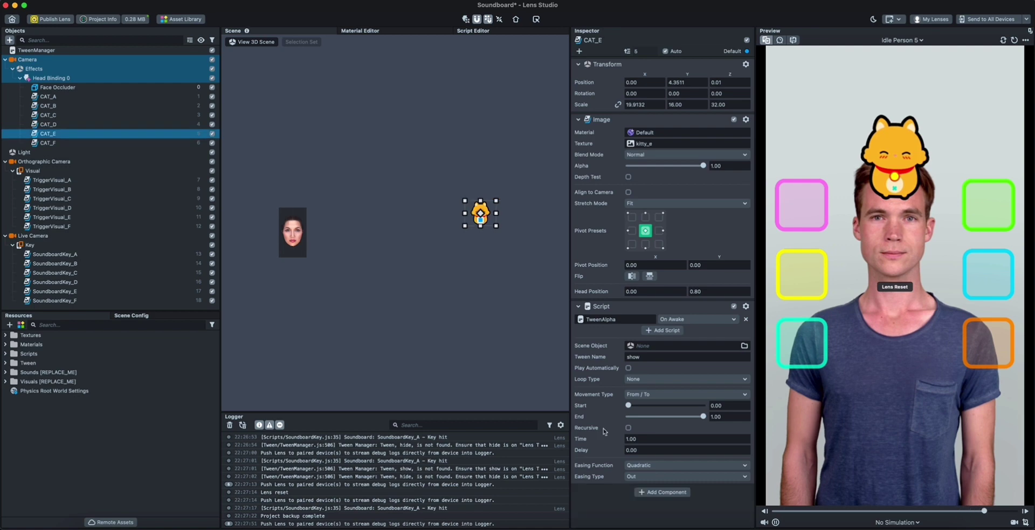
key(Down)
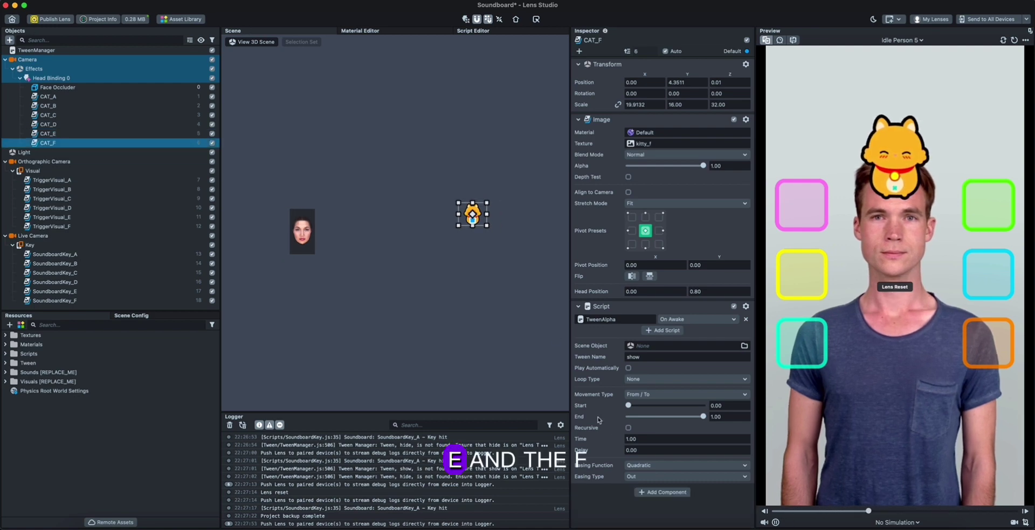
click(632, 513)
scroll(420, 275, up, 2)
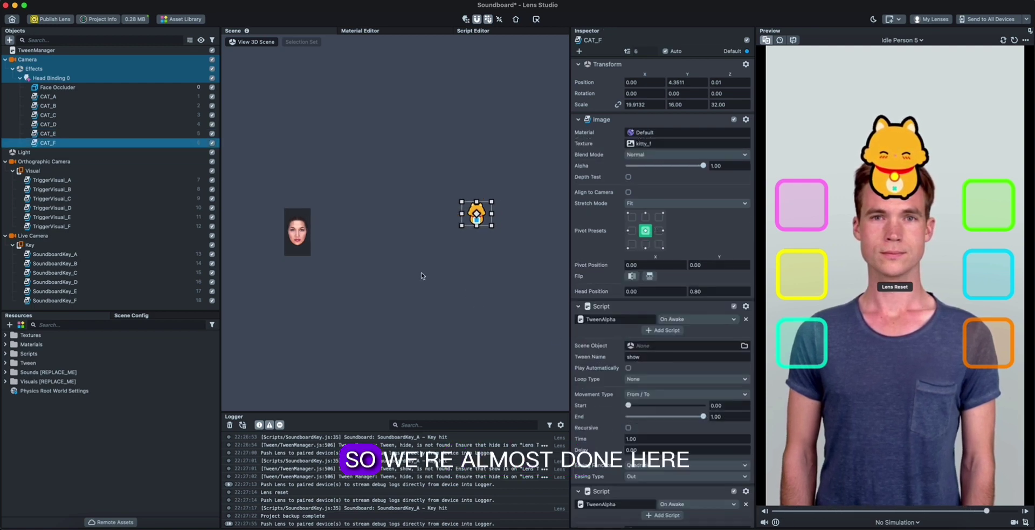
Replace the Trigger Visual of SoundboardKey_B with CAT_B
click(54, 264)
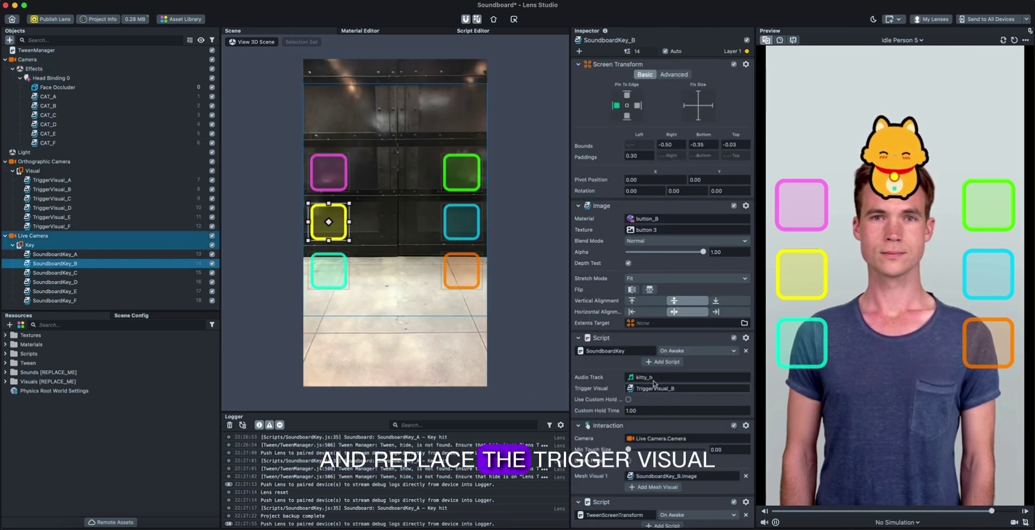
click(688, 388)
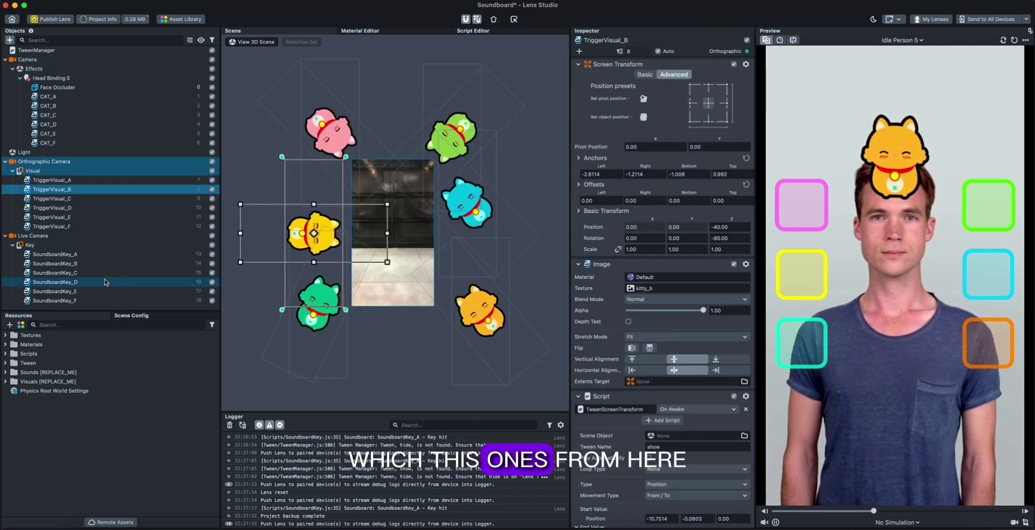
click(54, 263)
drag(56, 105, 688, 387)
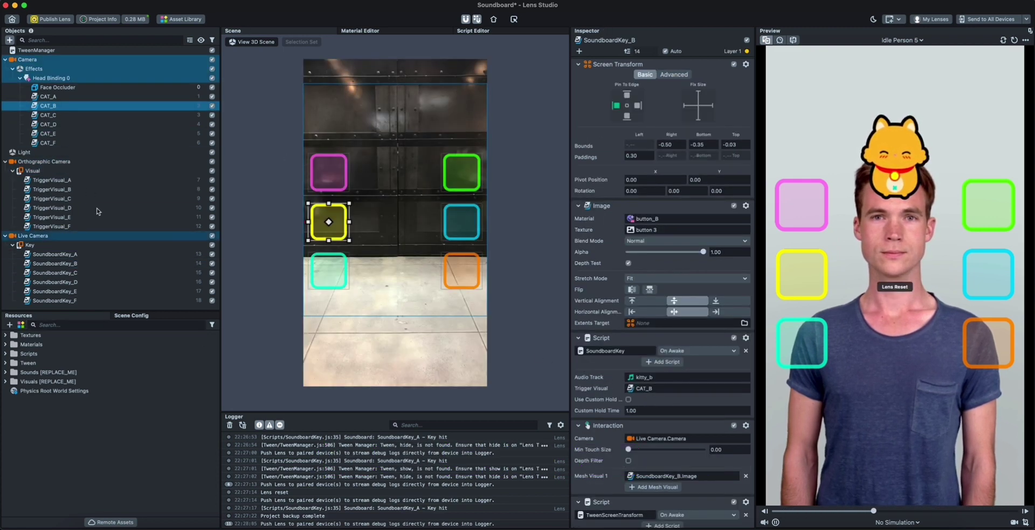
Check CAT_C's tween scripts and set CAT_C as the Trigger Visual of SoundboardKey_C
click(51, 115)
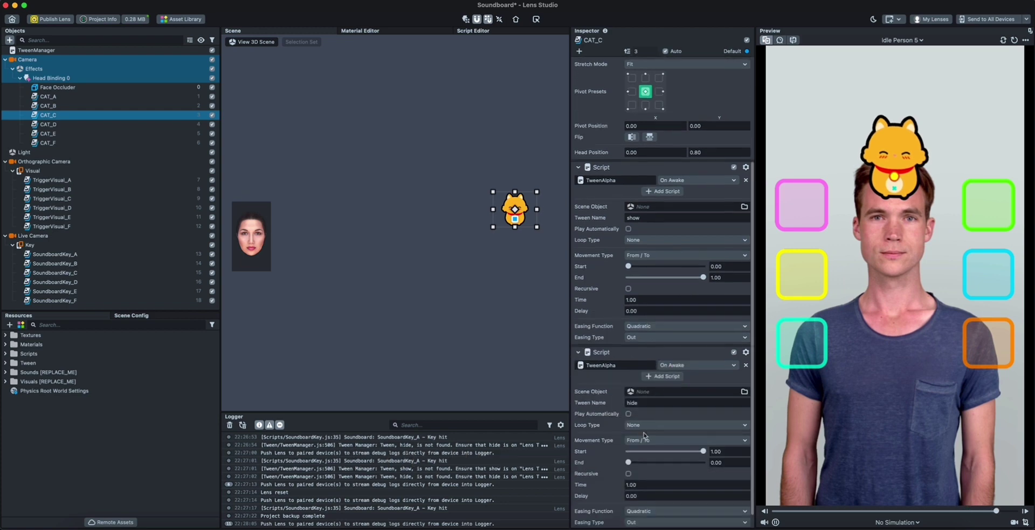
scroll(645, 434, up, 5)
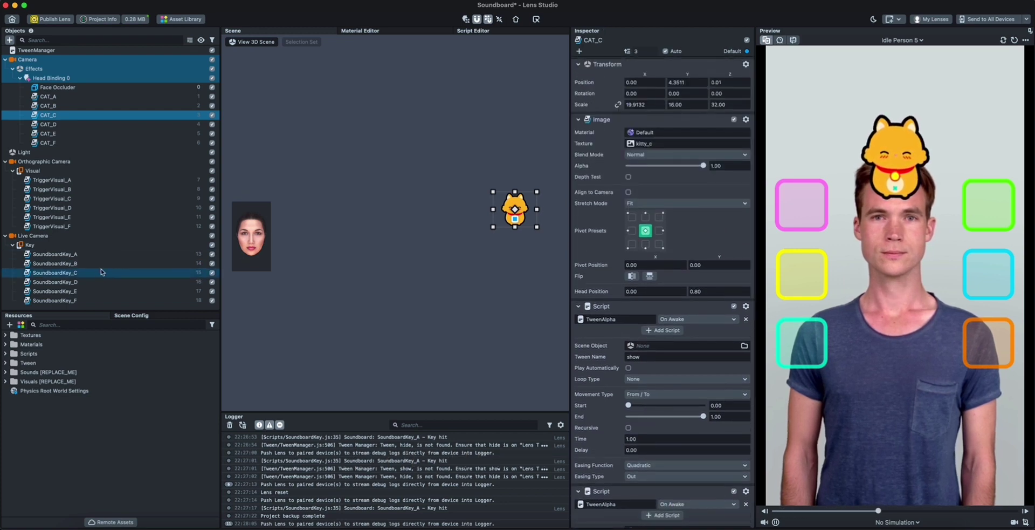
click(102, 271)
click(675, 390)
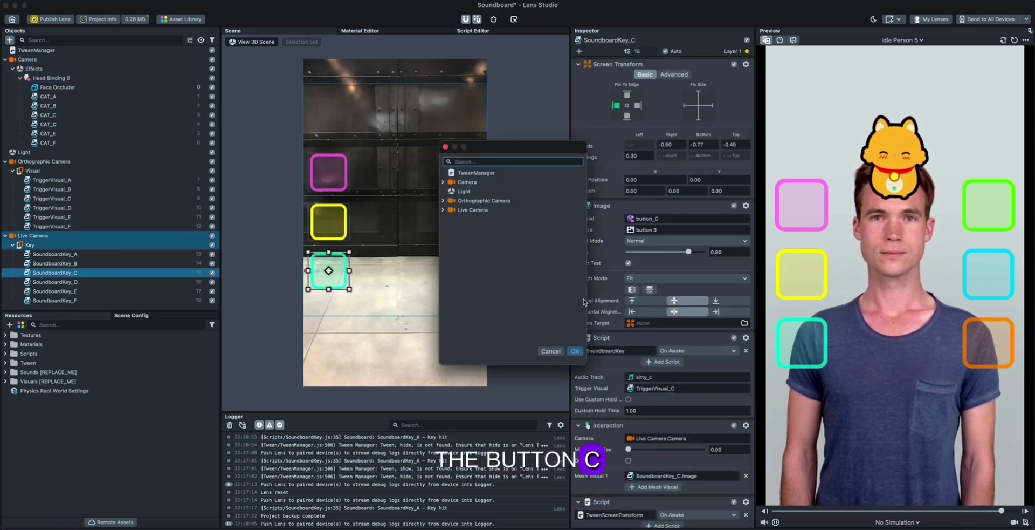
click(443, 181)
double_click(483, 228)
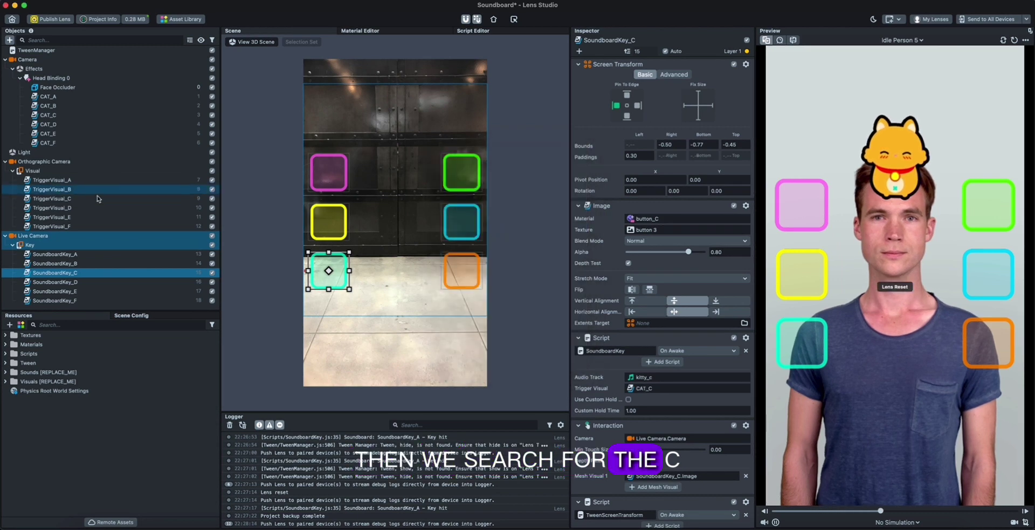
Set CAT_D as the Trigger Visual of SoundboardKey_D
click(59, 281)
click(691, 387)
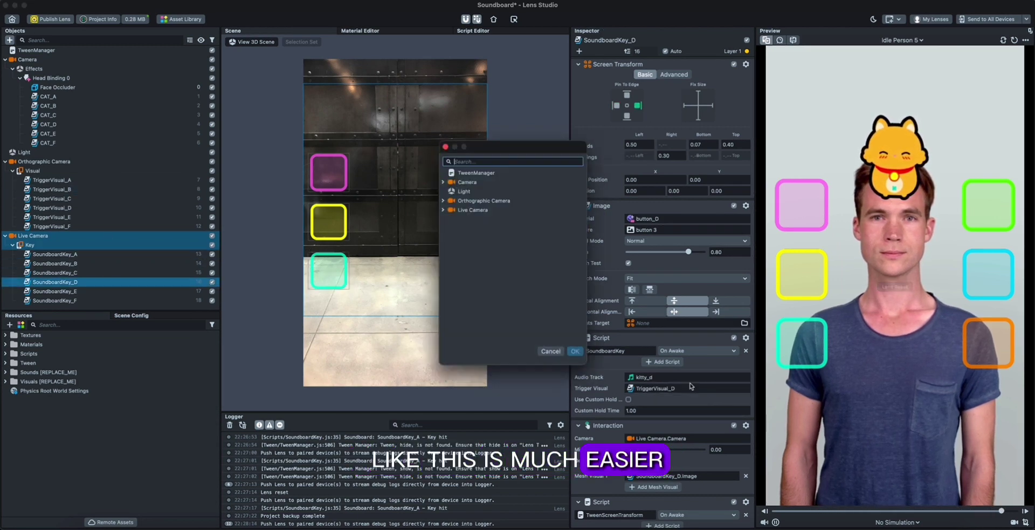
click(443, 182)
double_click(482, 237)
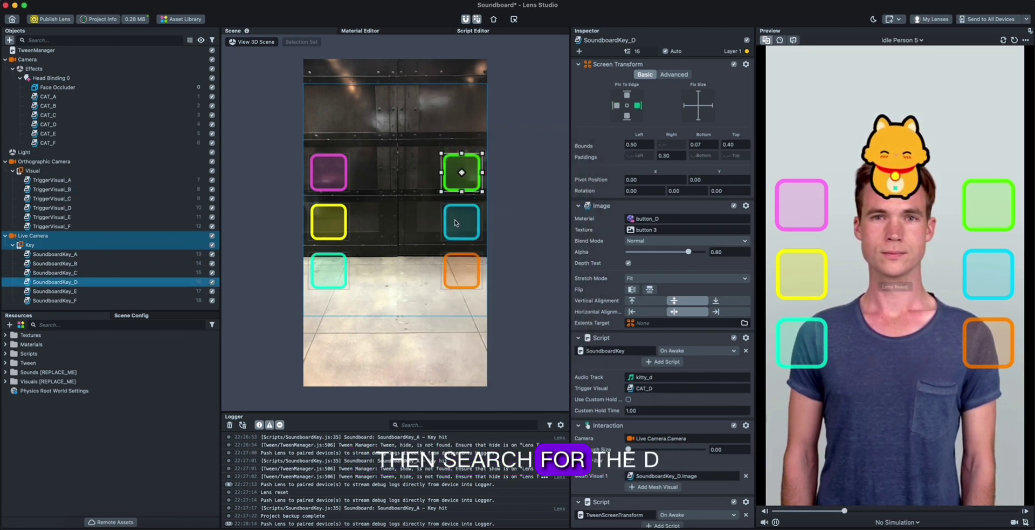
Search the object picker for e and assign CAT_E as the Trigger Visual of SoundboardKey_E
click(135, 291)
click(671, 388)
text(e)
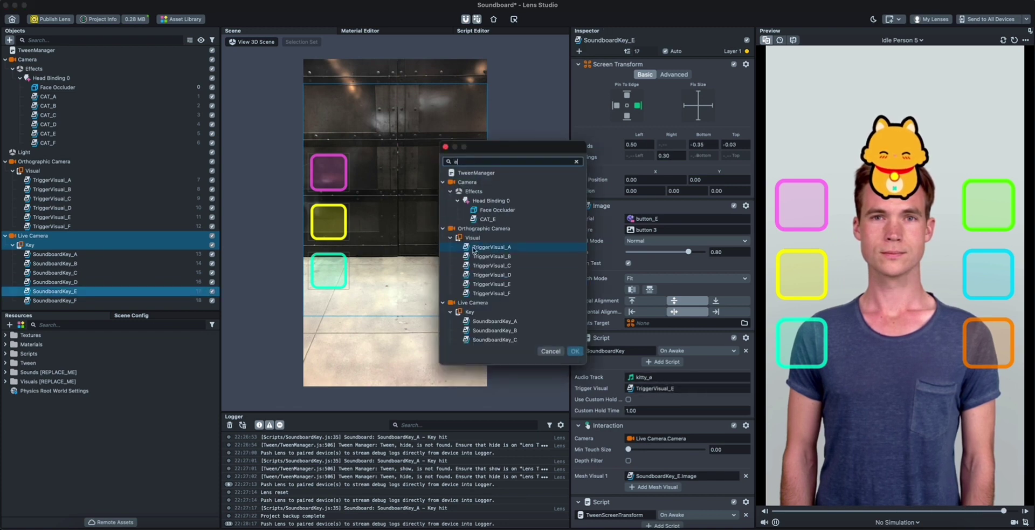
double_click(497, 220)
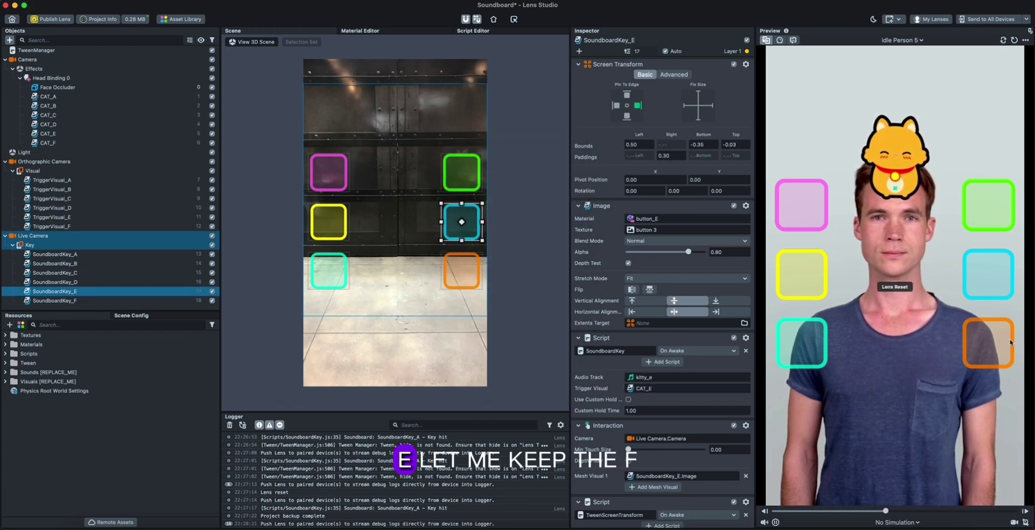
Disable the CAT_F object and reset the lens preview
click(1014, 40)
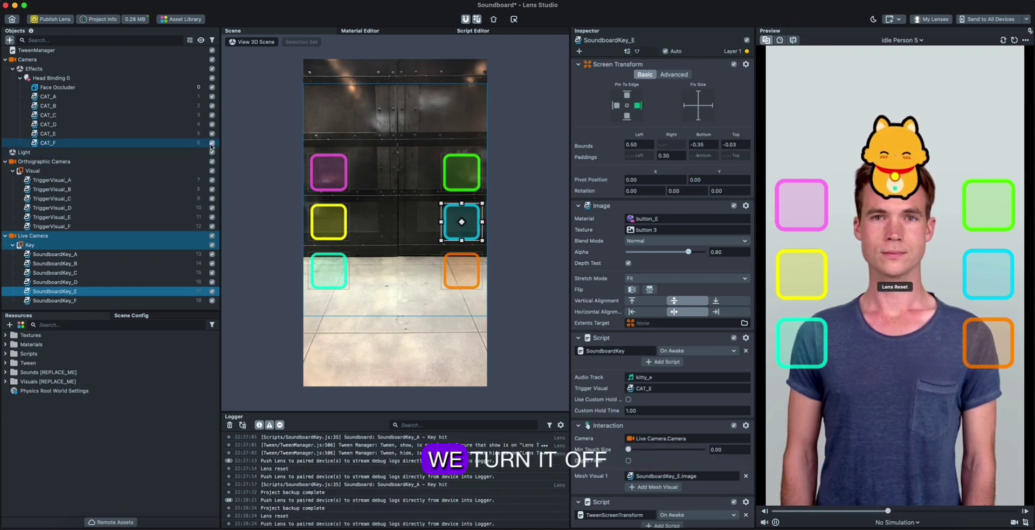
click(172, 142)
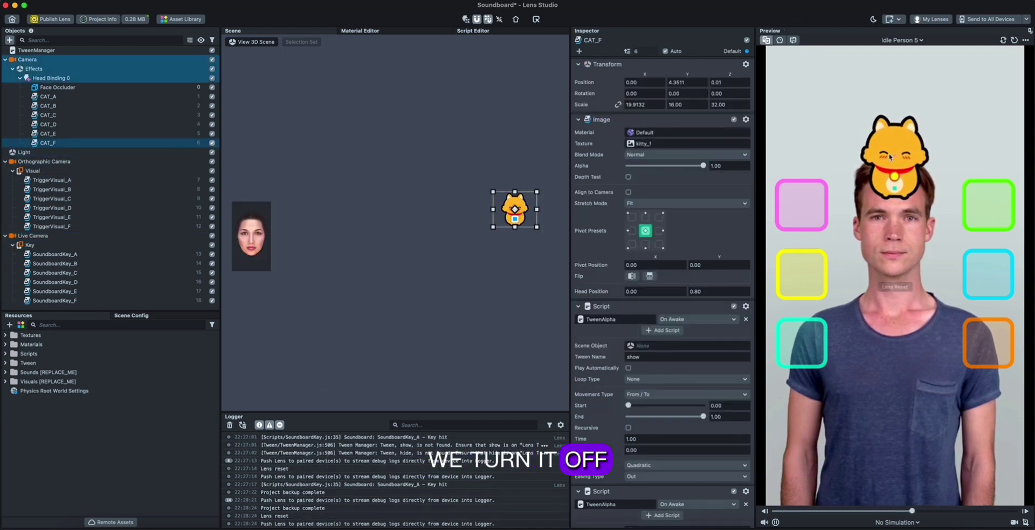
click(1015, 40)
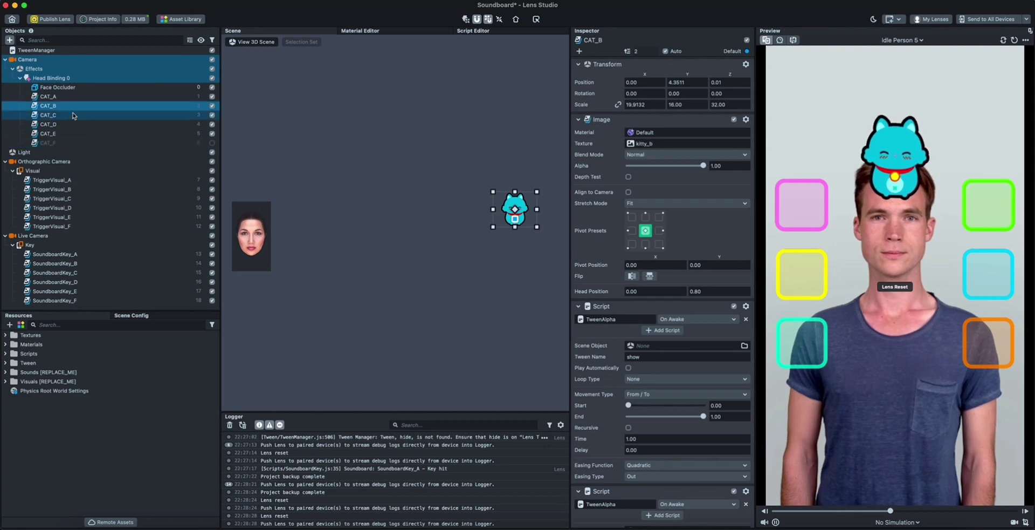
Set the Image Alpha to 0 for CAT_E, and for CAT_B, CAT_C and CAT_D together
click(59, 133)
drag(656, 169, 626, 166)
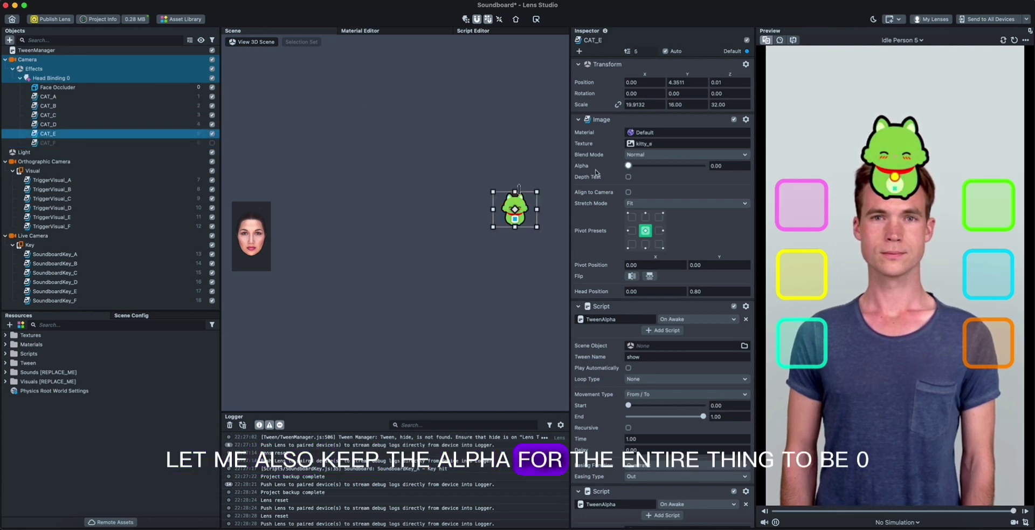
click(156, 125)
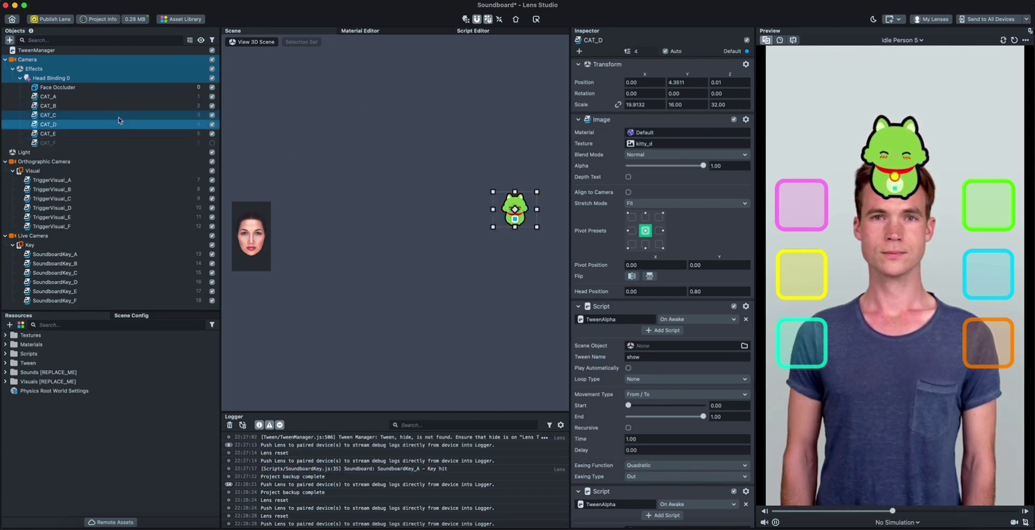
shift+click(83, 107)
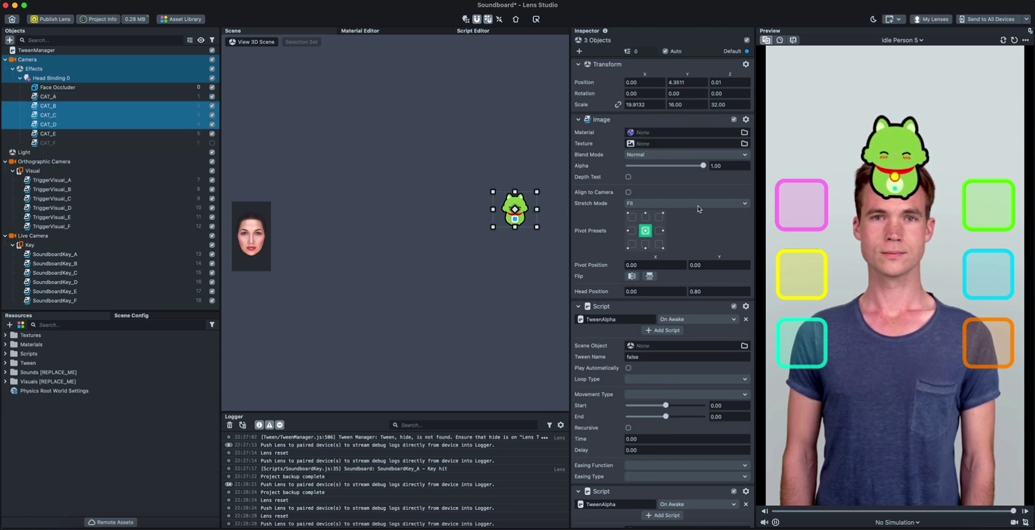
Reset the lens preview and test all six soundboard buttons, from the pink one to the orange one
click(1015, 39)
click(810, 196)
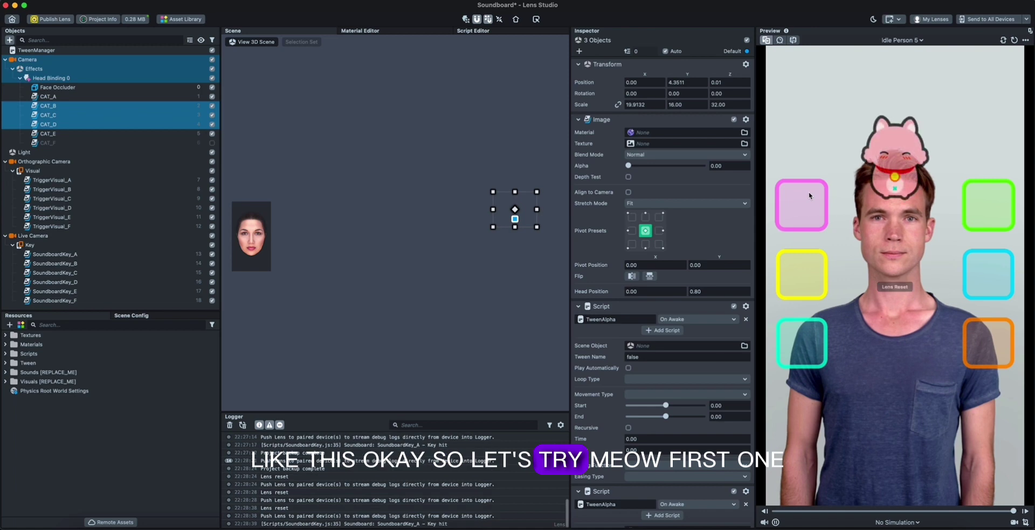
click(804, 266)
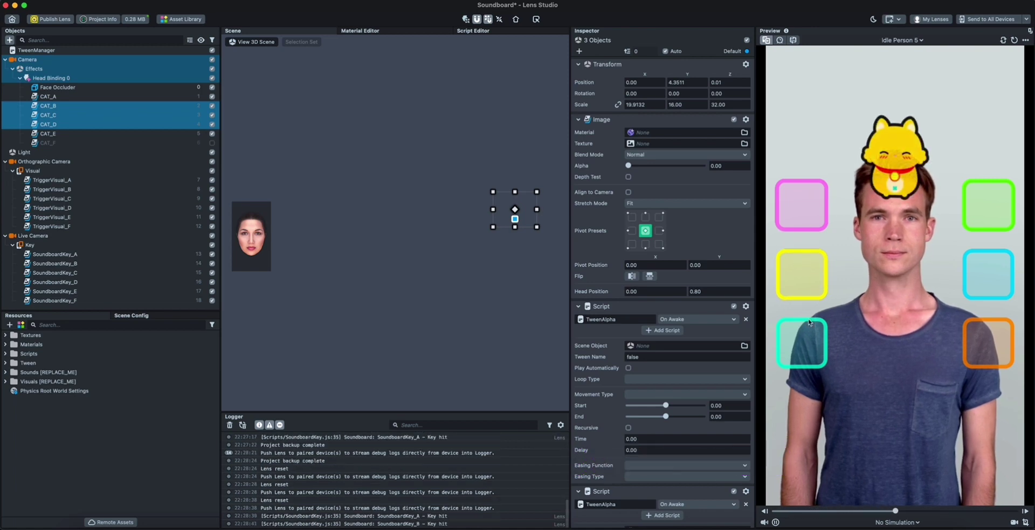
click(797, 344)
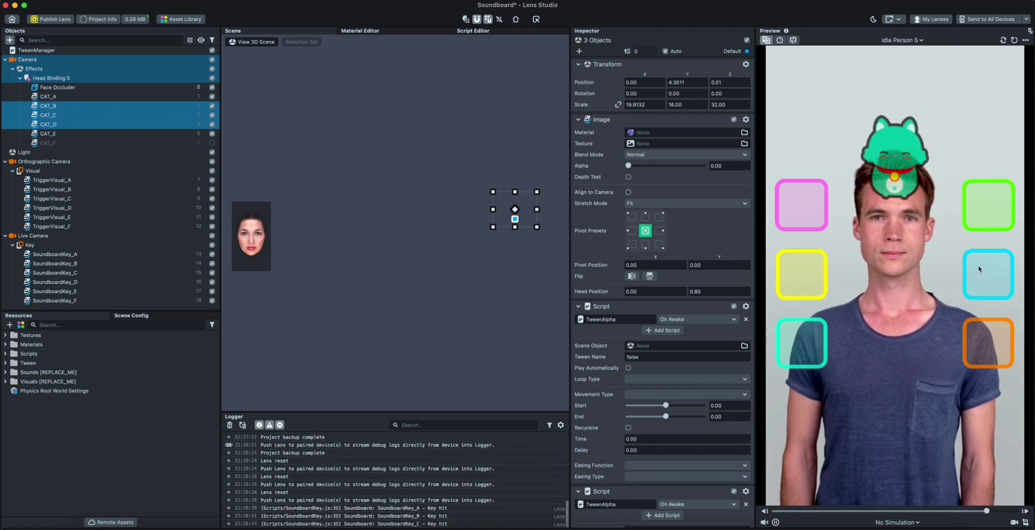
click(995, 203)
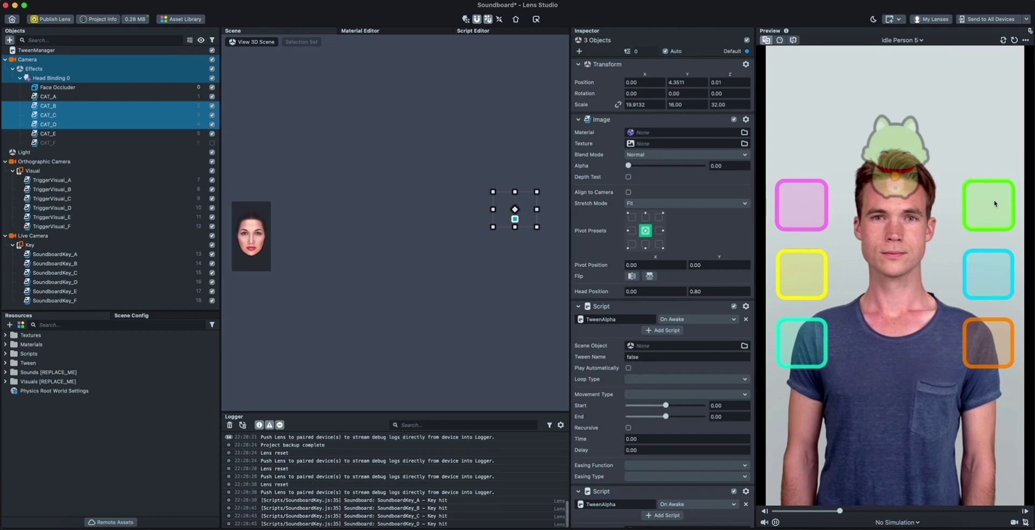
click(989, 271)
click(988, 344)
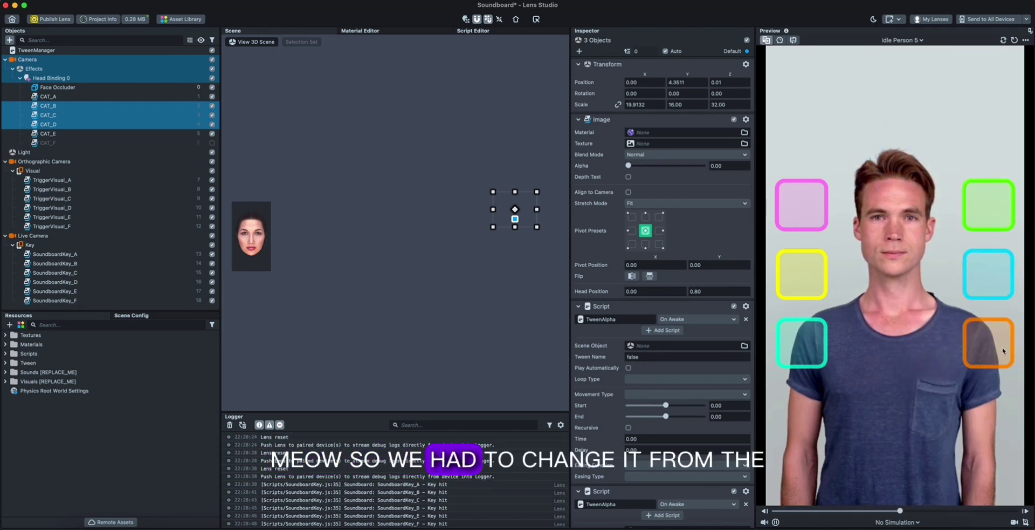
click(1015, 40)
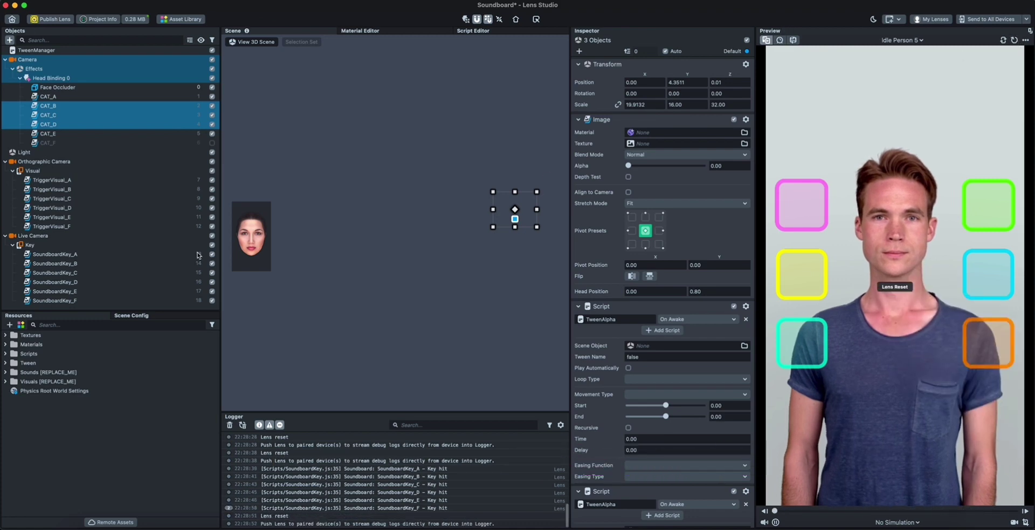
Enable the CAT_F object, assign it as the Trigger Visual of SoundboardKey_F, and reset the lens preview
click(140, 143)
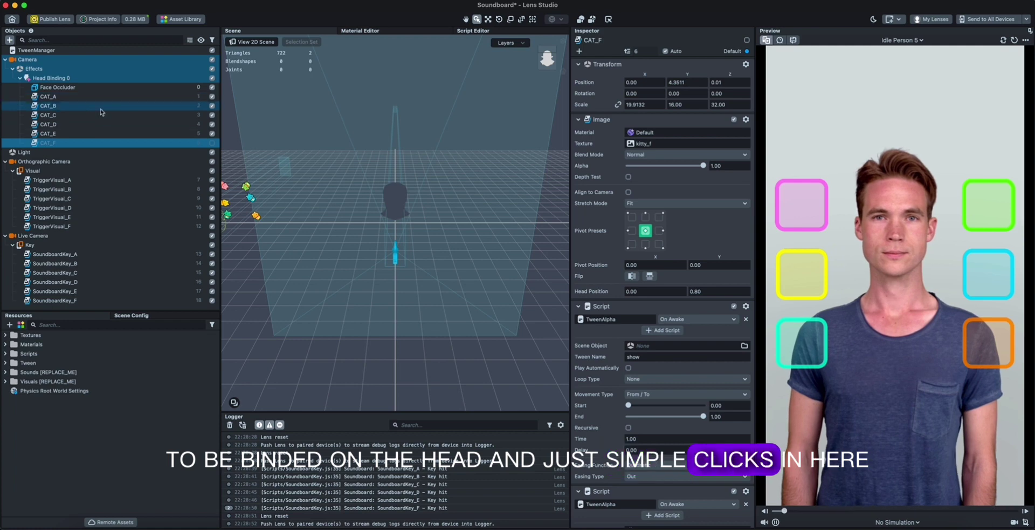
click(212, 142)
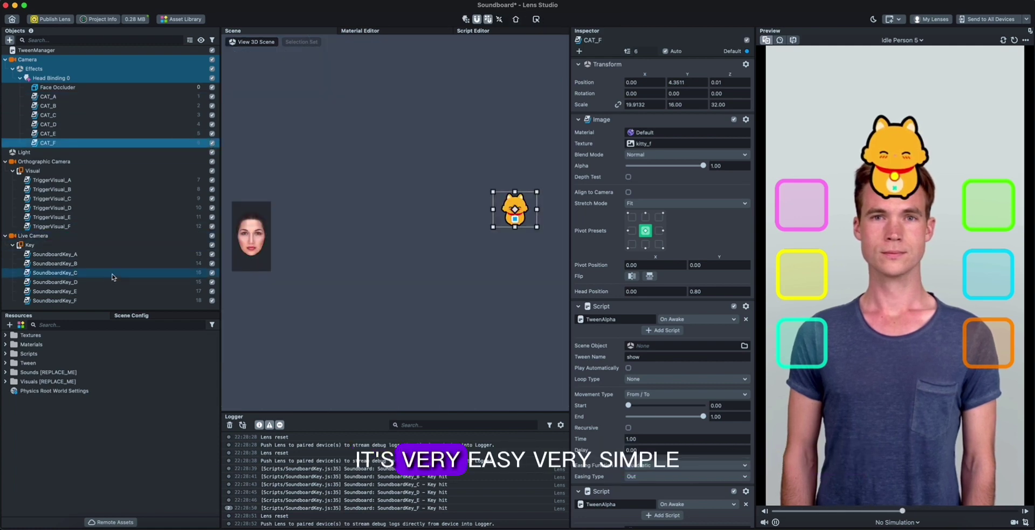
click(102, 301)
drag(54, 143, 685, 388)
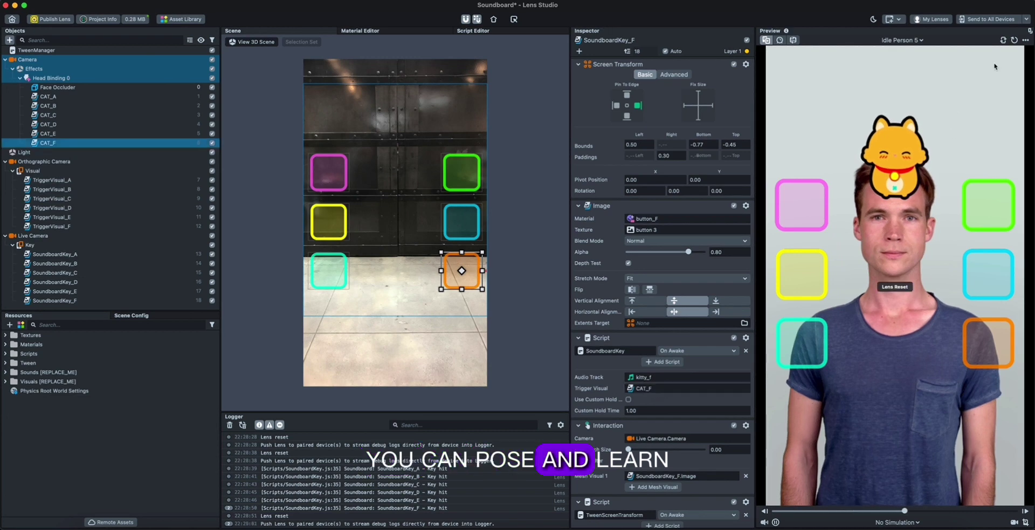
click(1016, 40)
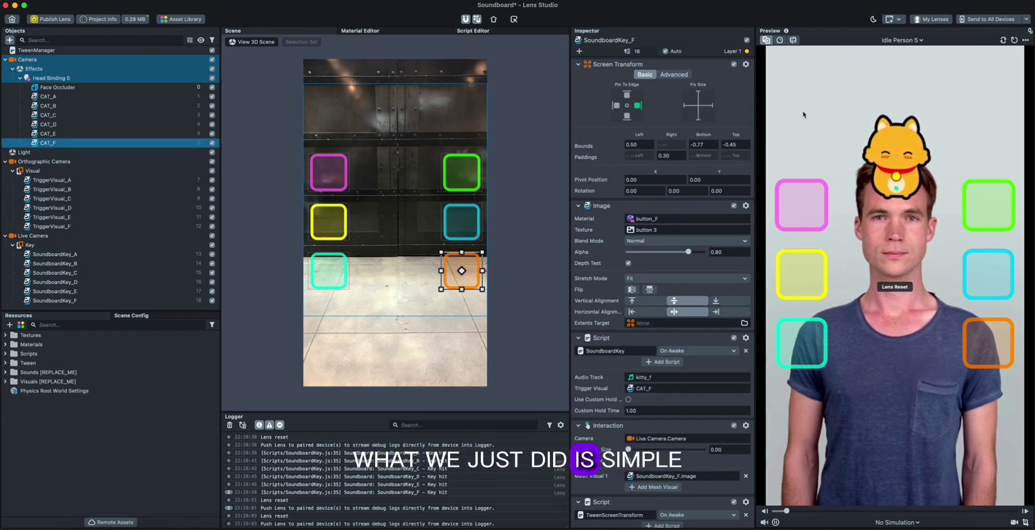
click(1015, 40)
Set the Image Alpha of CAT_F to 0, leaving the alpha of SoundboardKey_F at 0.80
drag(688, 252, 592, 264)
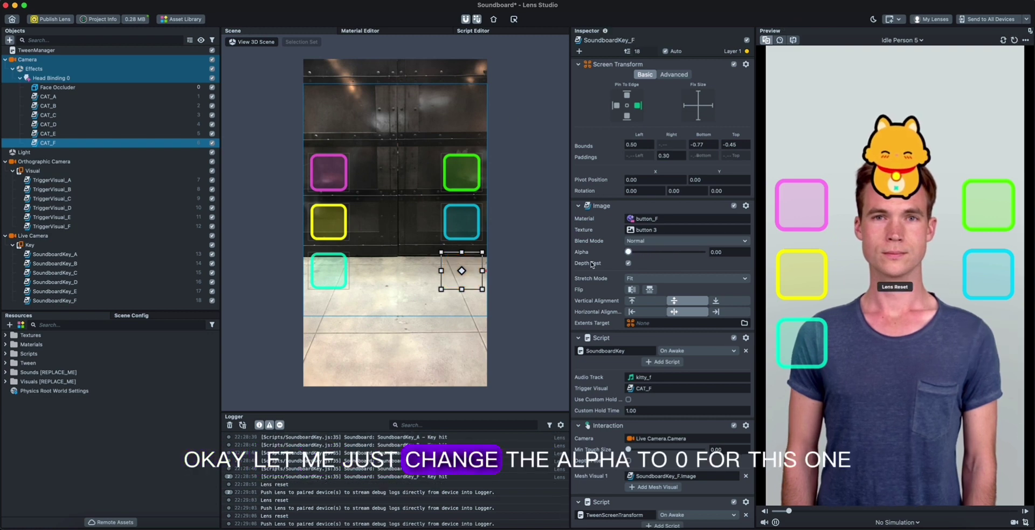
key(super+z)
click(108, 135)
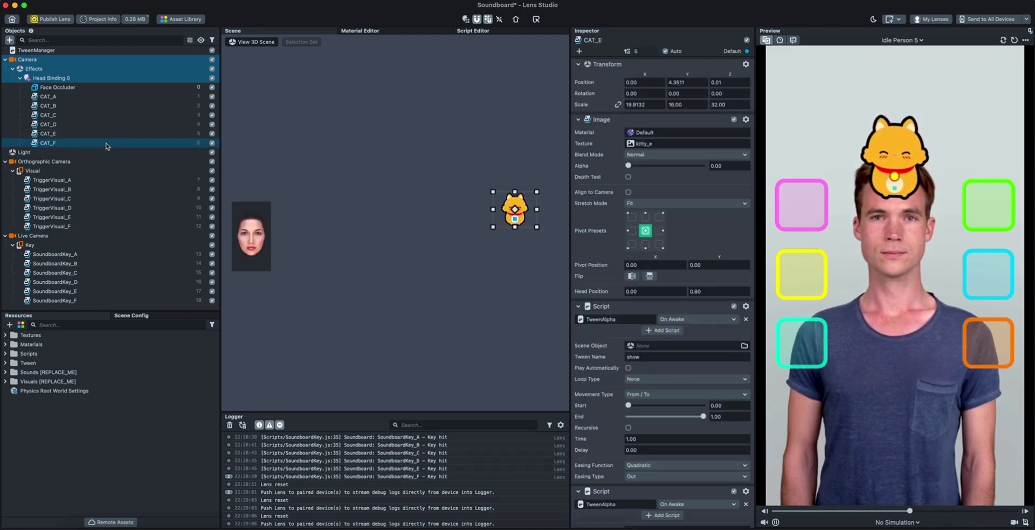
drag(659, 170, 626, 167)
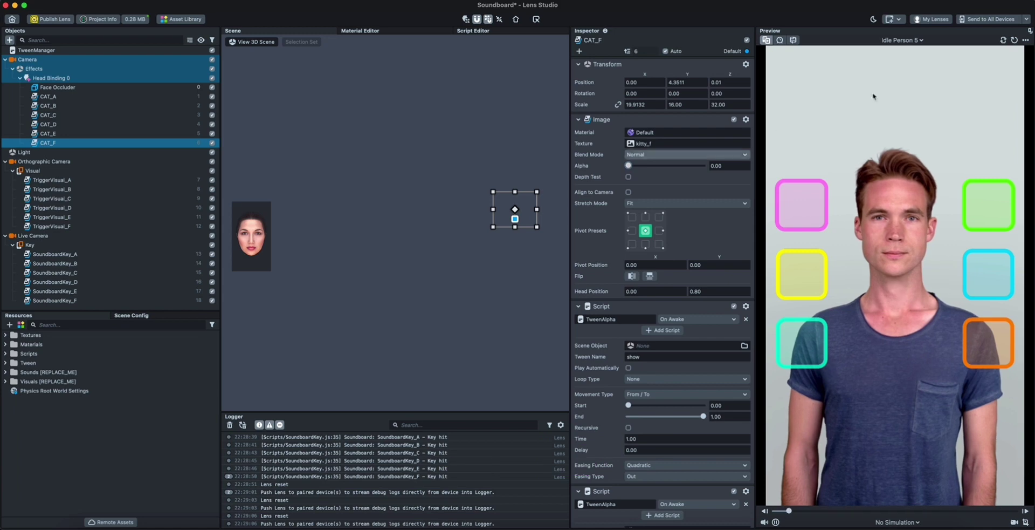
Test the pink and yellow soundboard buttons in the preview and examine SoundboardKey_A's script settings
click(804, 202)
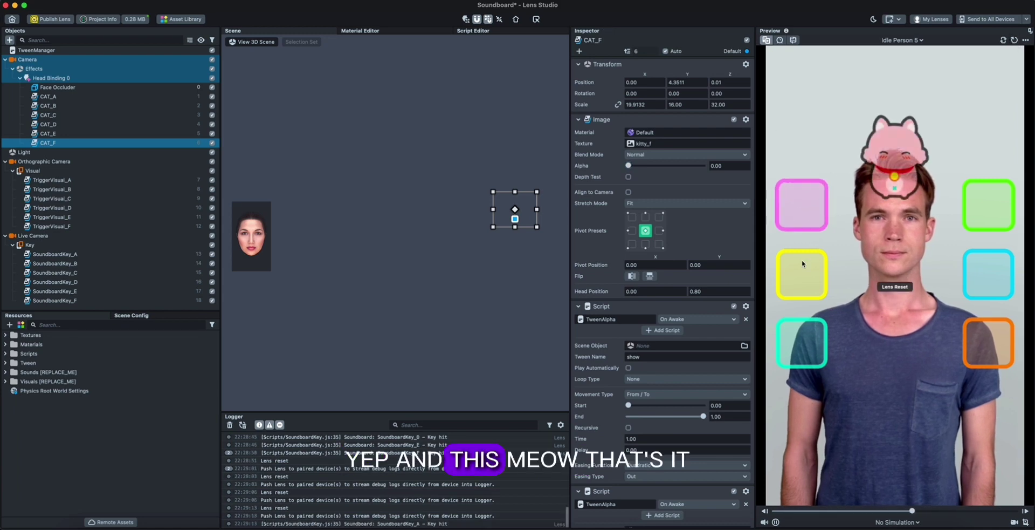
click(81, 254)
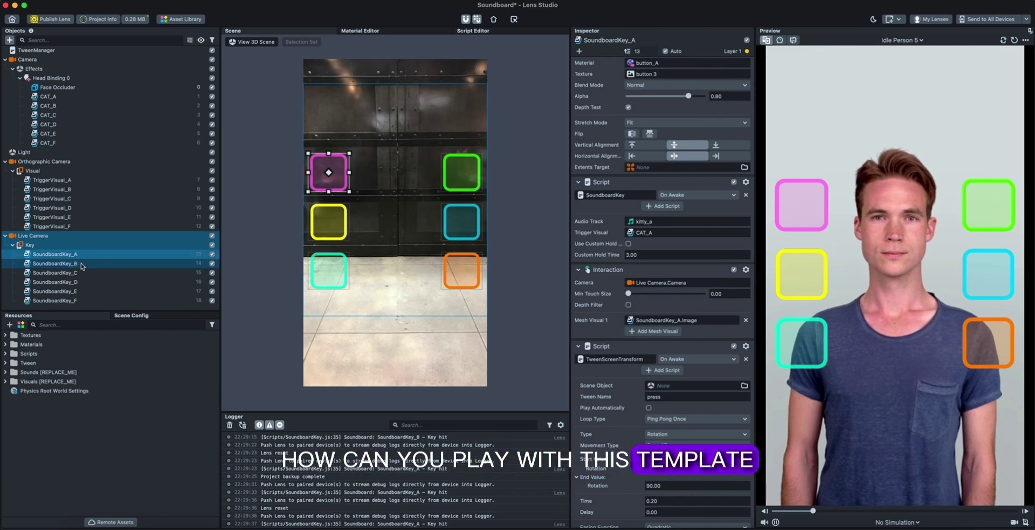
click(801, 205)
click(800, 270)
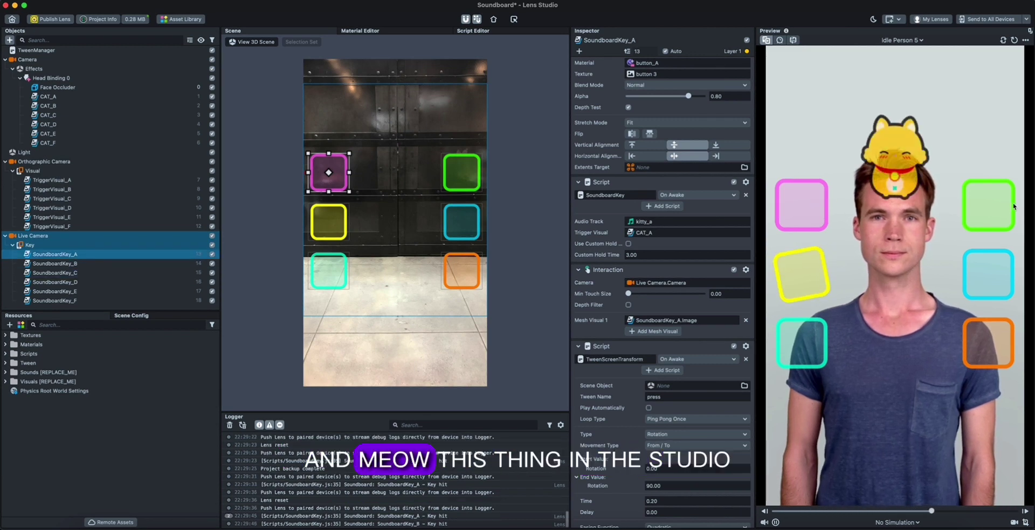